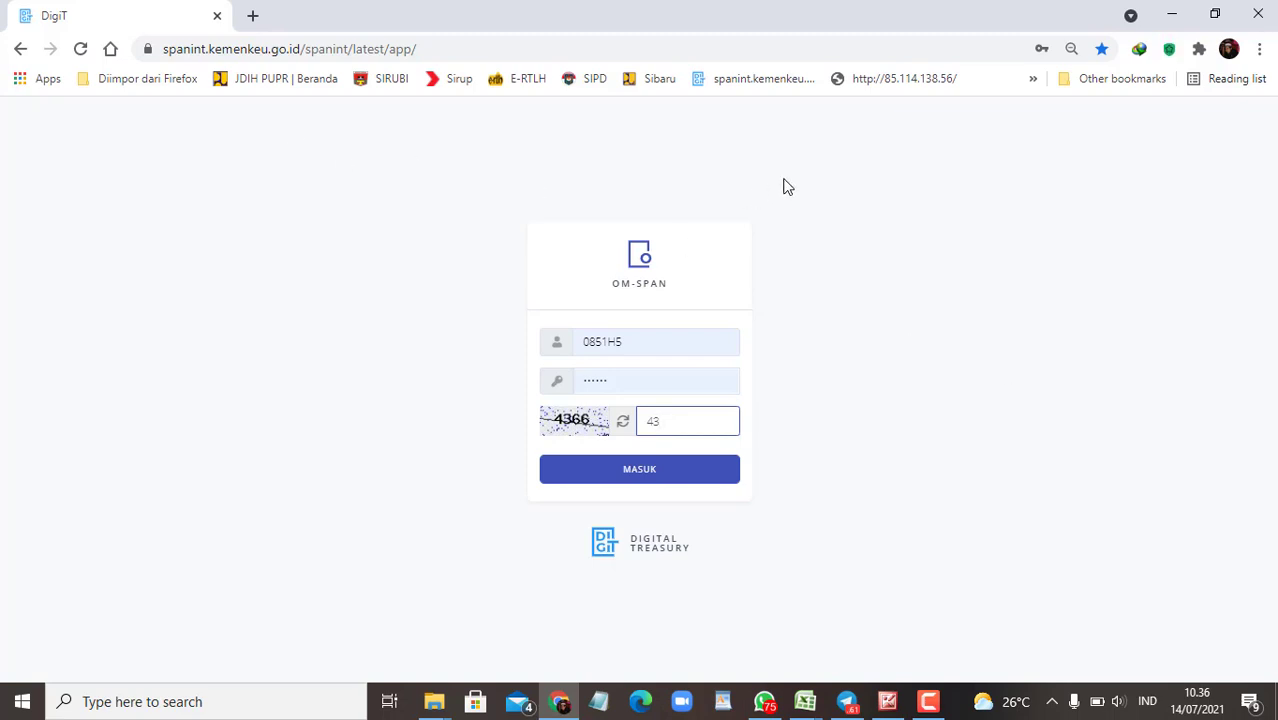
Log in to OM-SPAN with the saved user name and account password, entering the displayed captcha code.
click(736, 82)
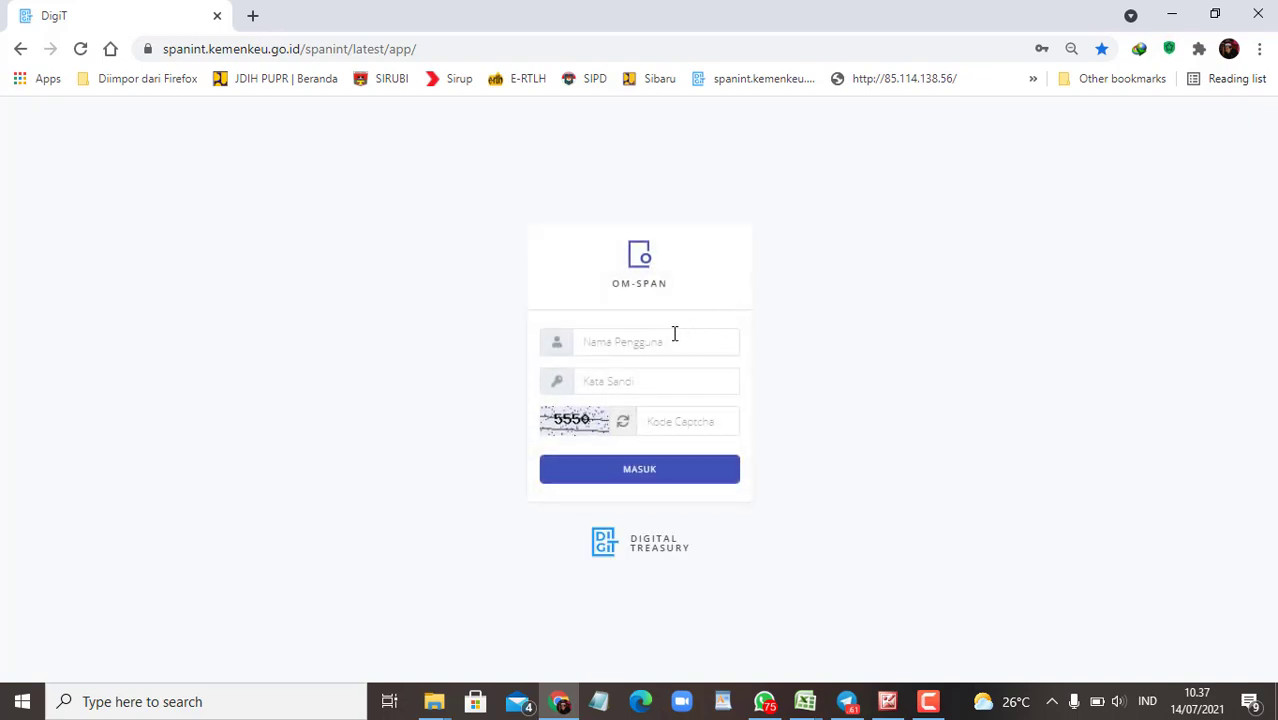
click(656, 337)
click(628, 386)
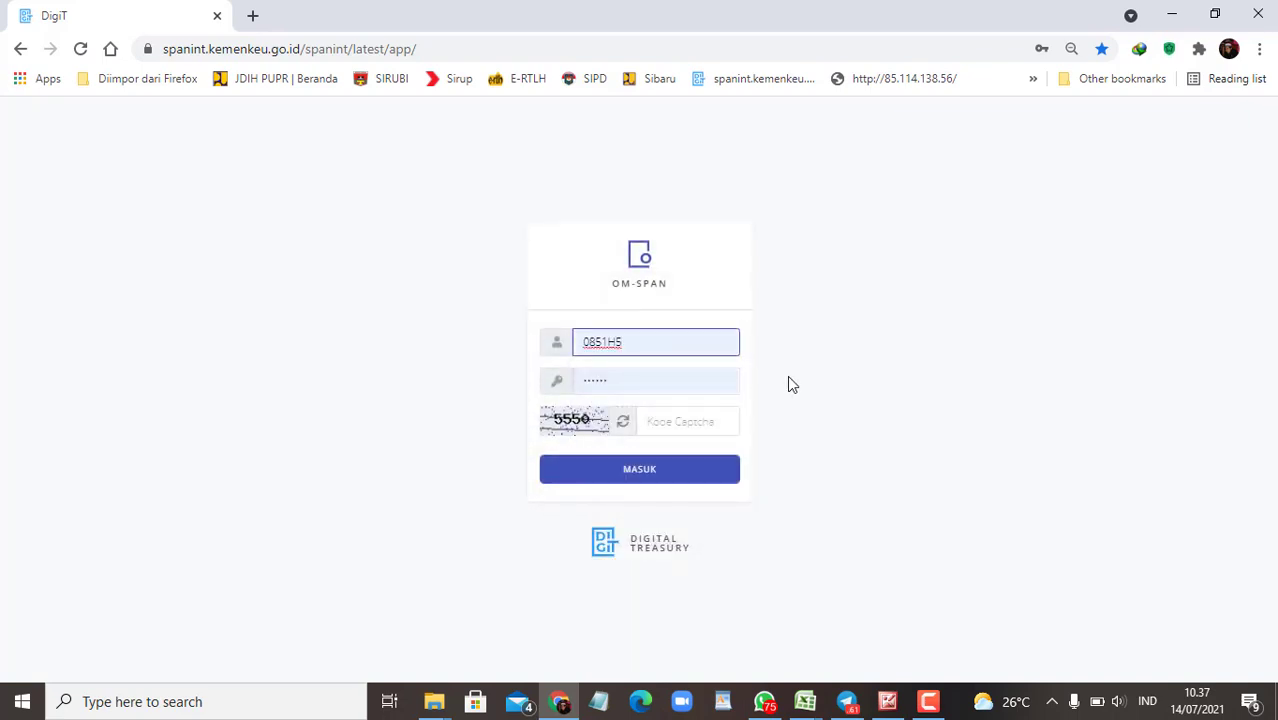
click(685, 421)
text(5550)
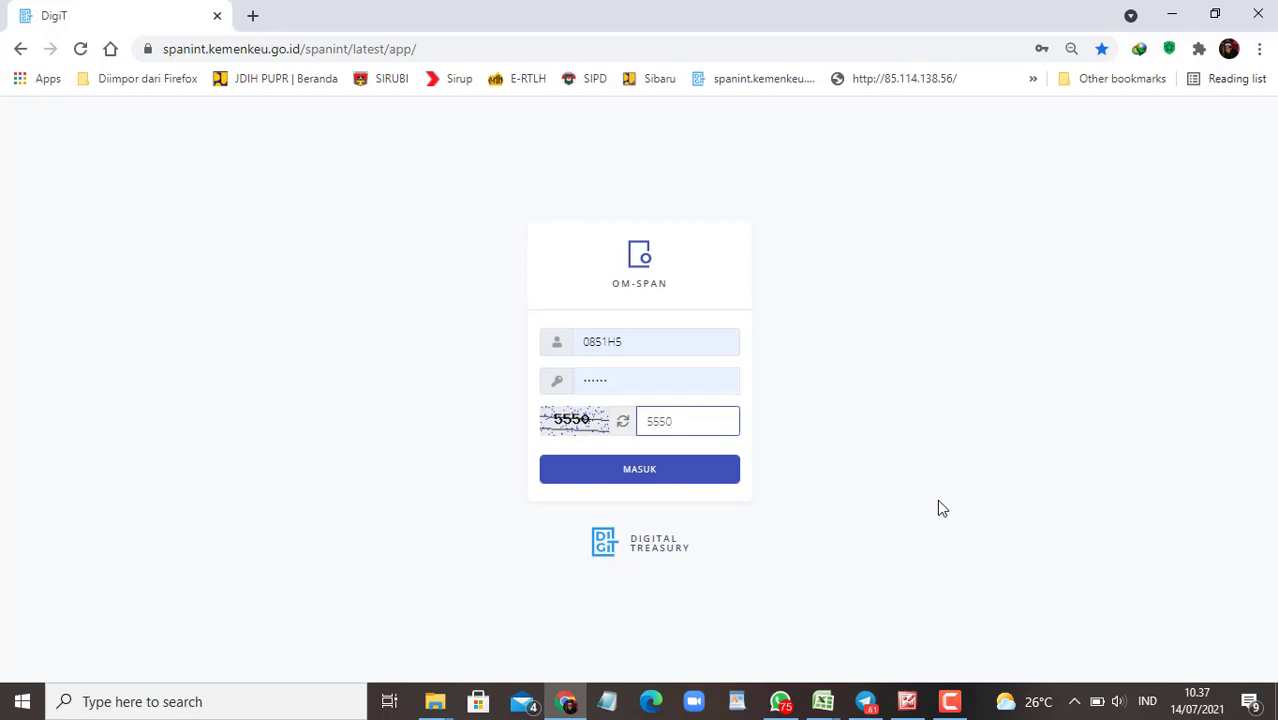
click(634, 481)
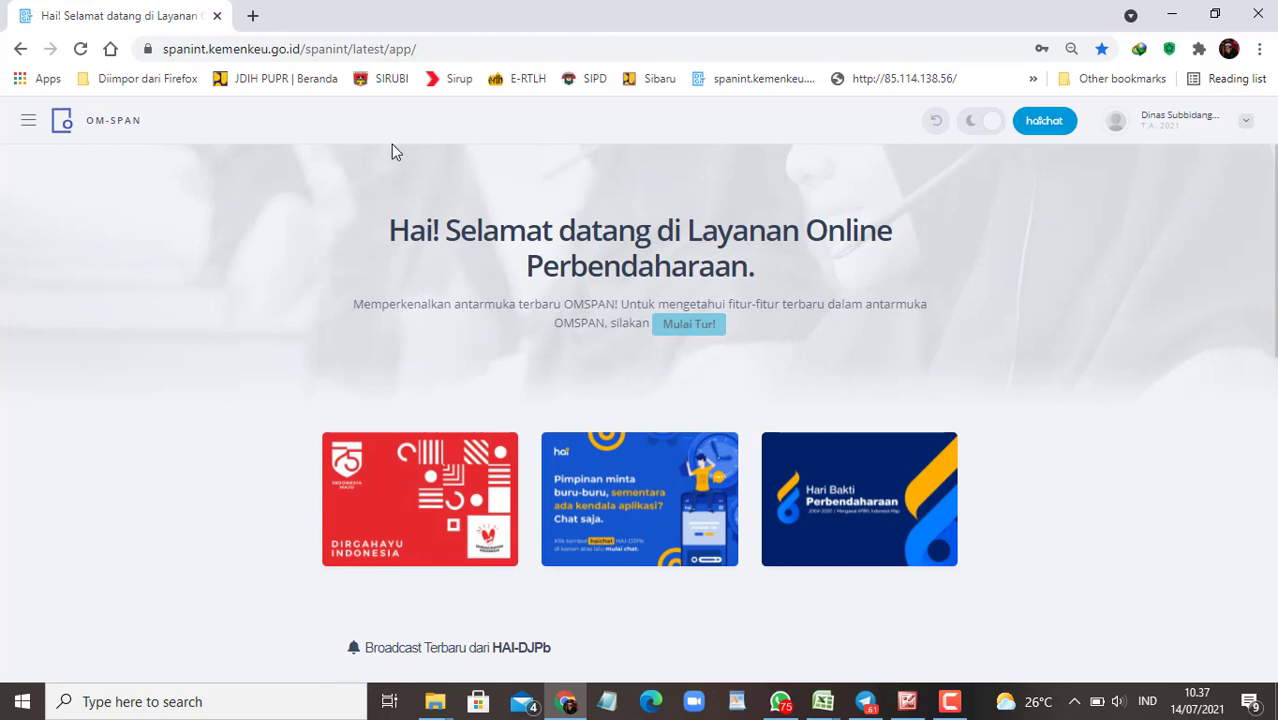
Examine the functions offered under DAK Fisik 2021 and the fiscal years offered for the account.
click(32, 121)
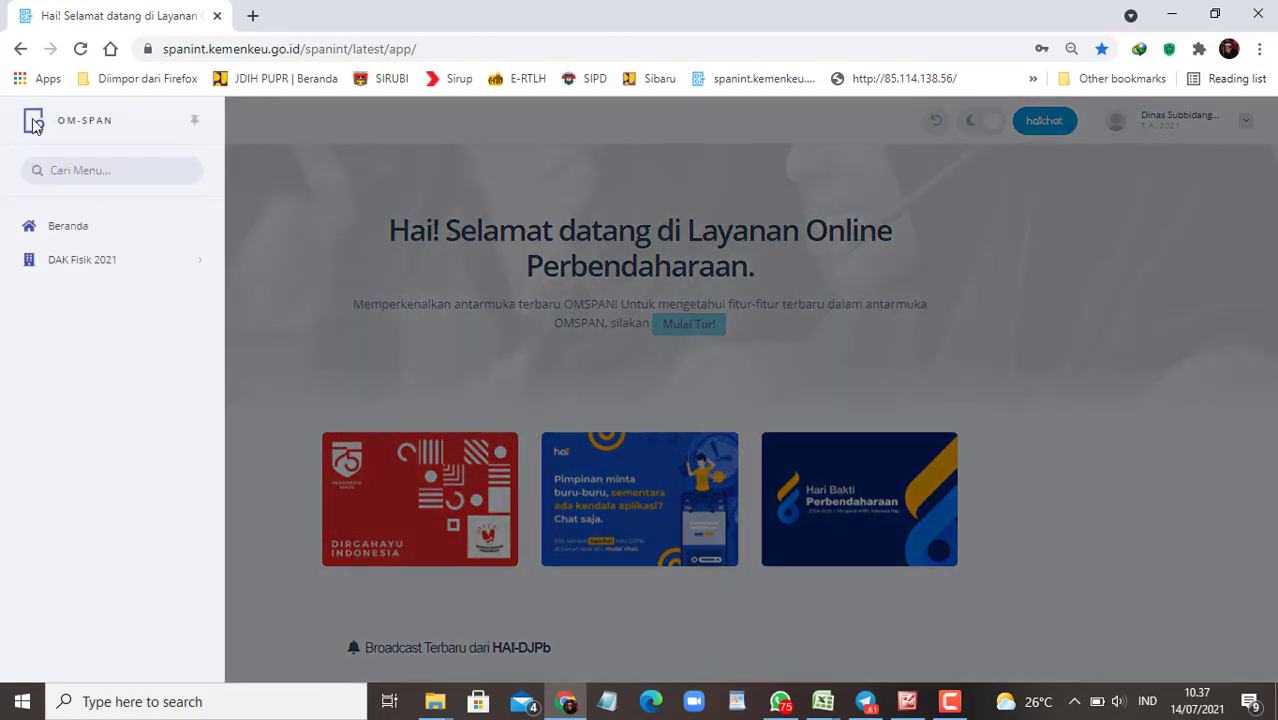
mouse_move(166, 268)
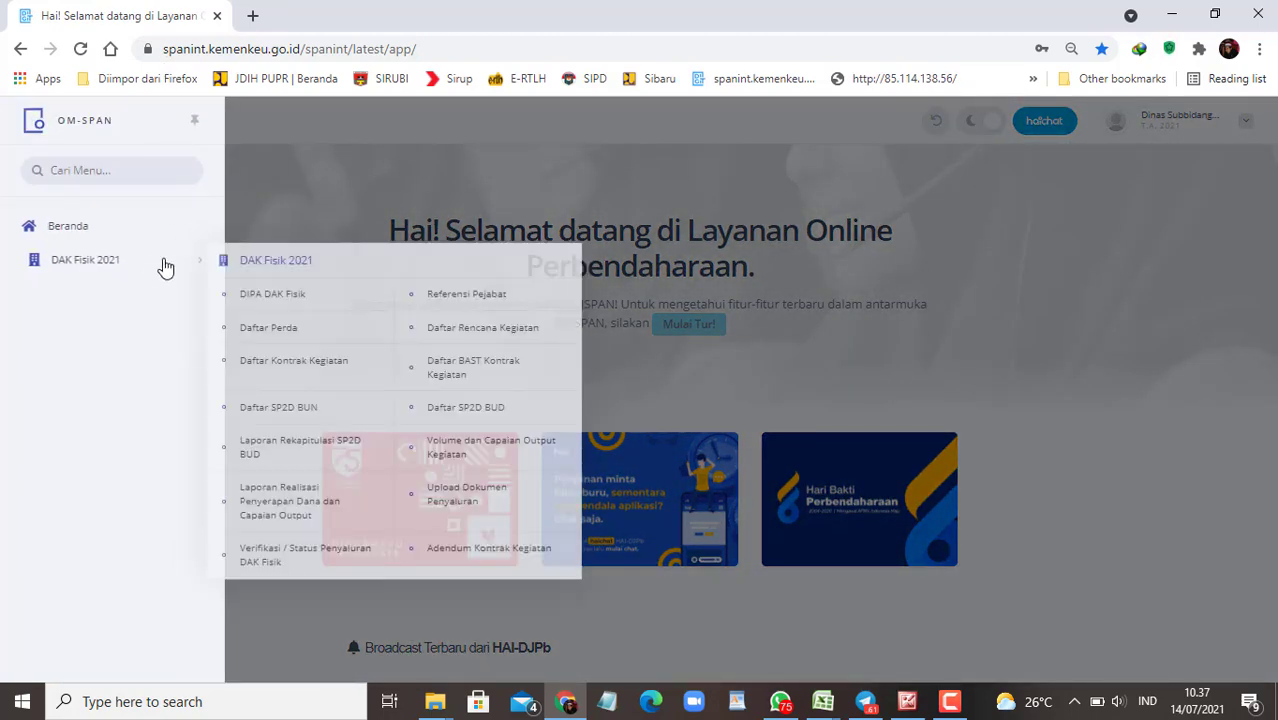
click(1172, 228)
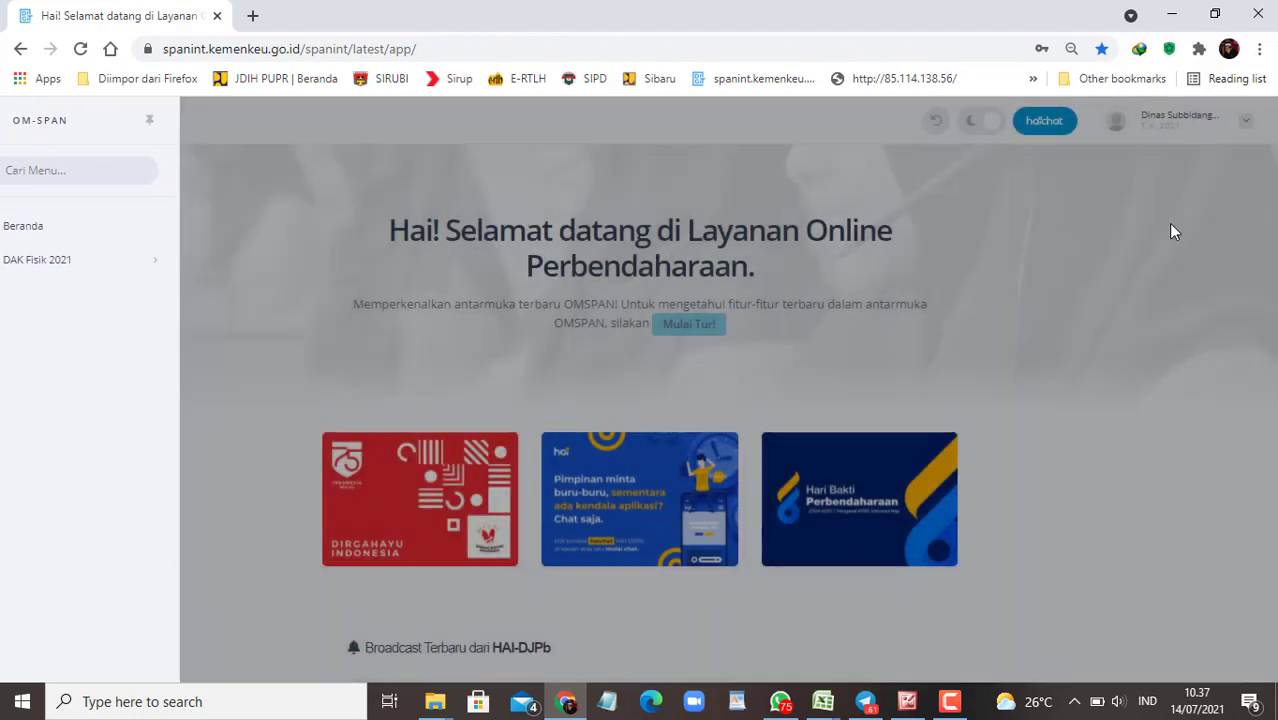
click(1223, 128)
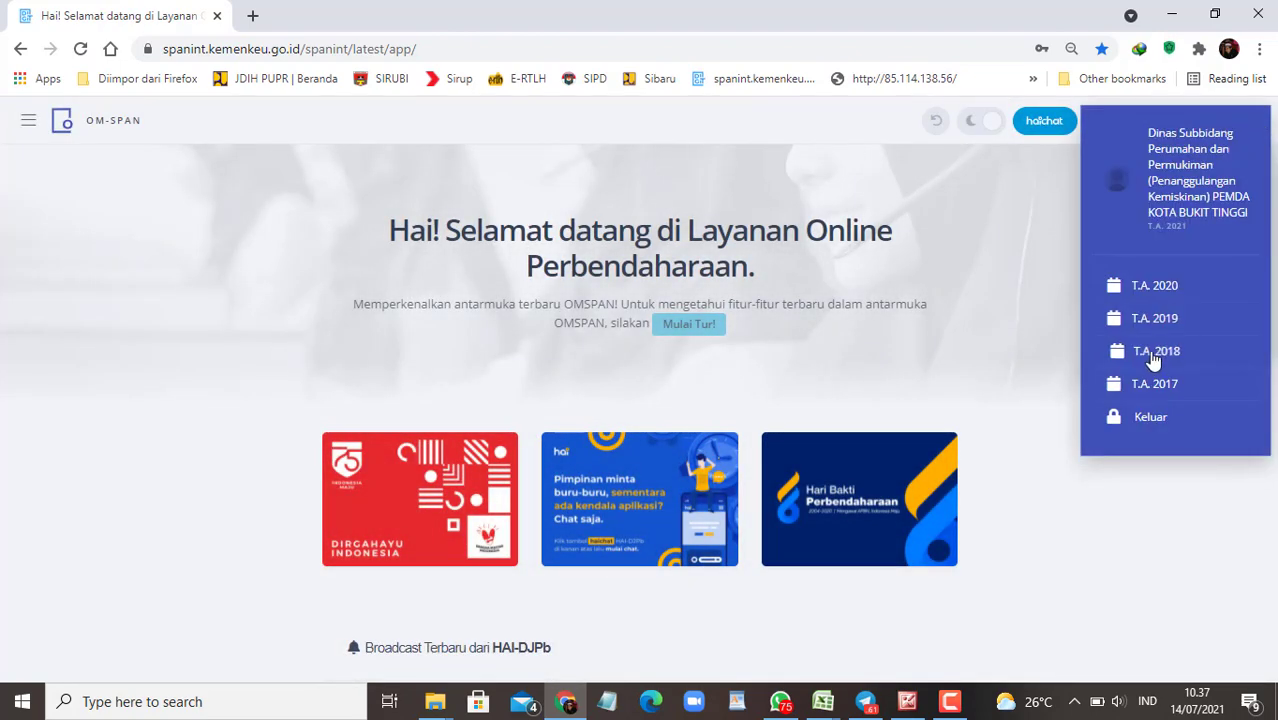
click(1160, 288)
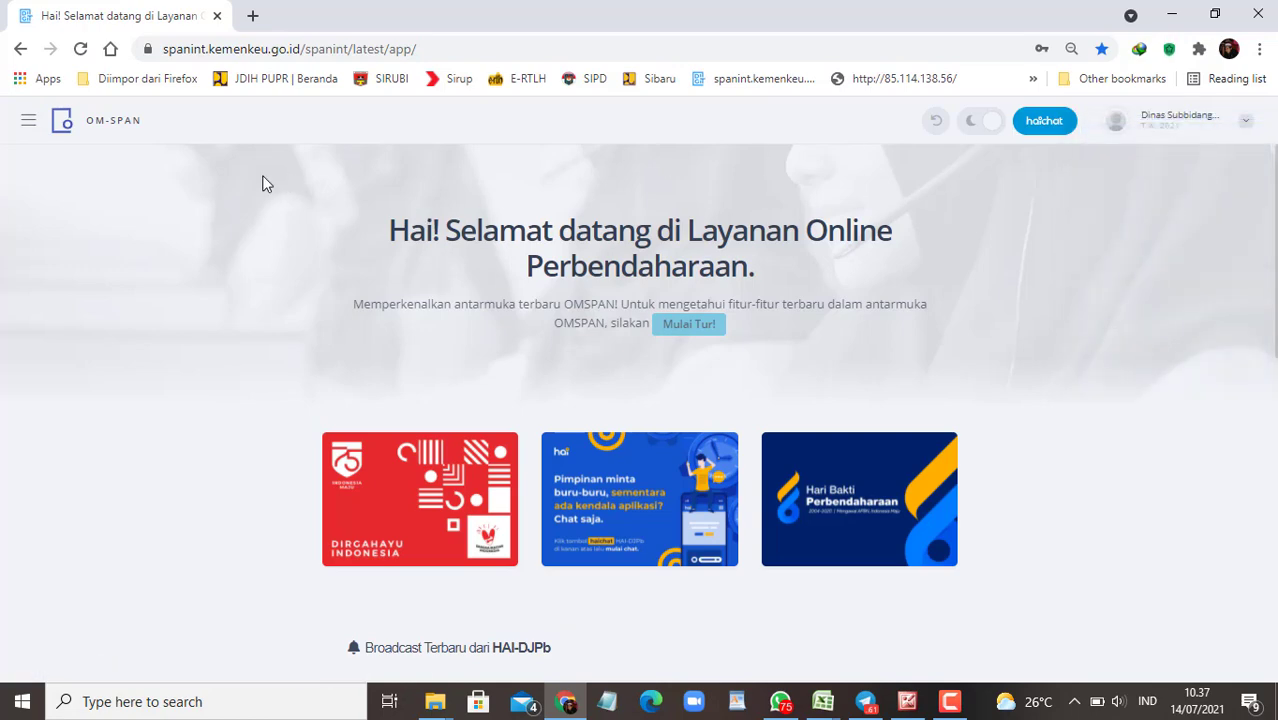
Open Daftar Kontrak Kegiatan under DAK Fisik 2021 and list the contracts for fund type DAK Fisik Penugasan.
click(36, 121)
mouse_move(163, 268)
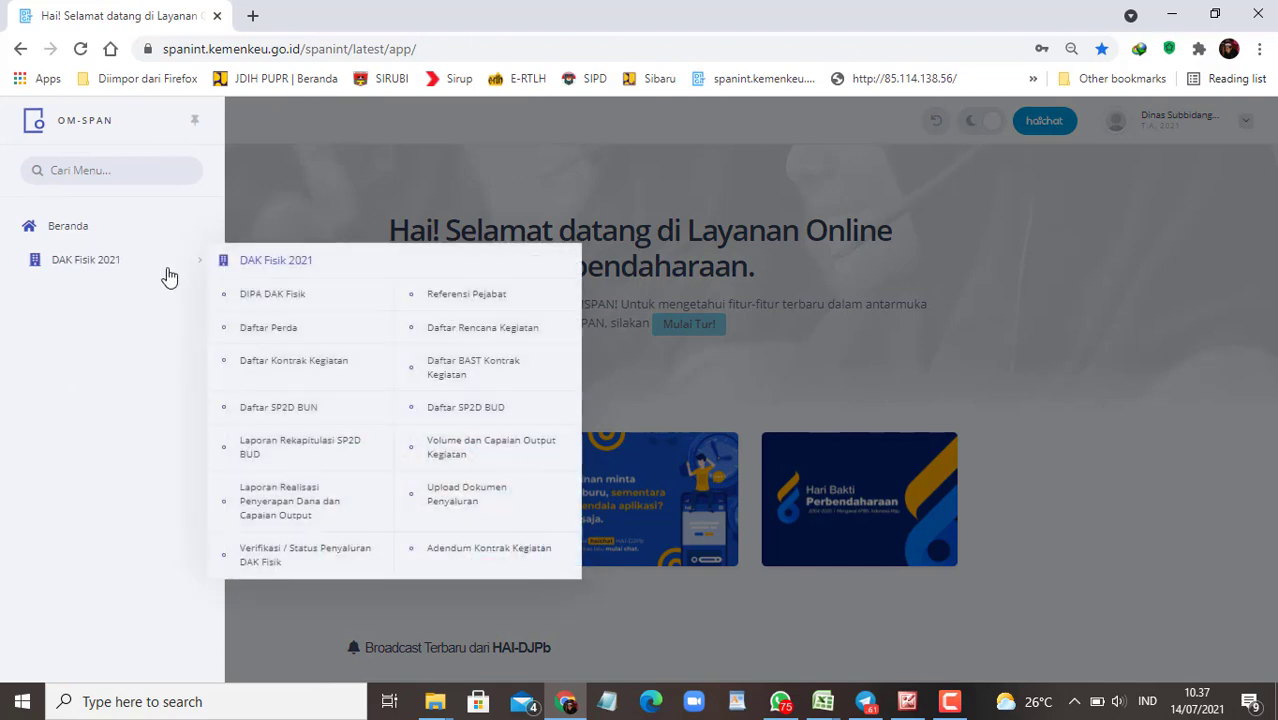
click(304, 368)
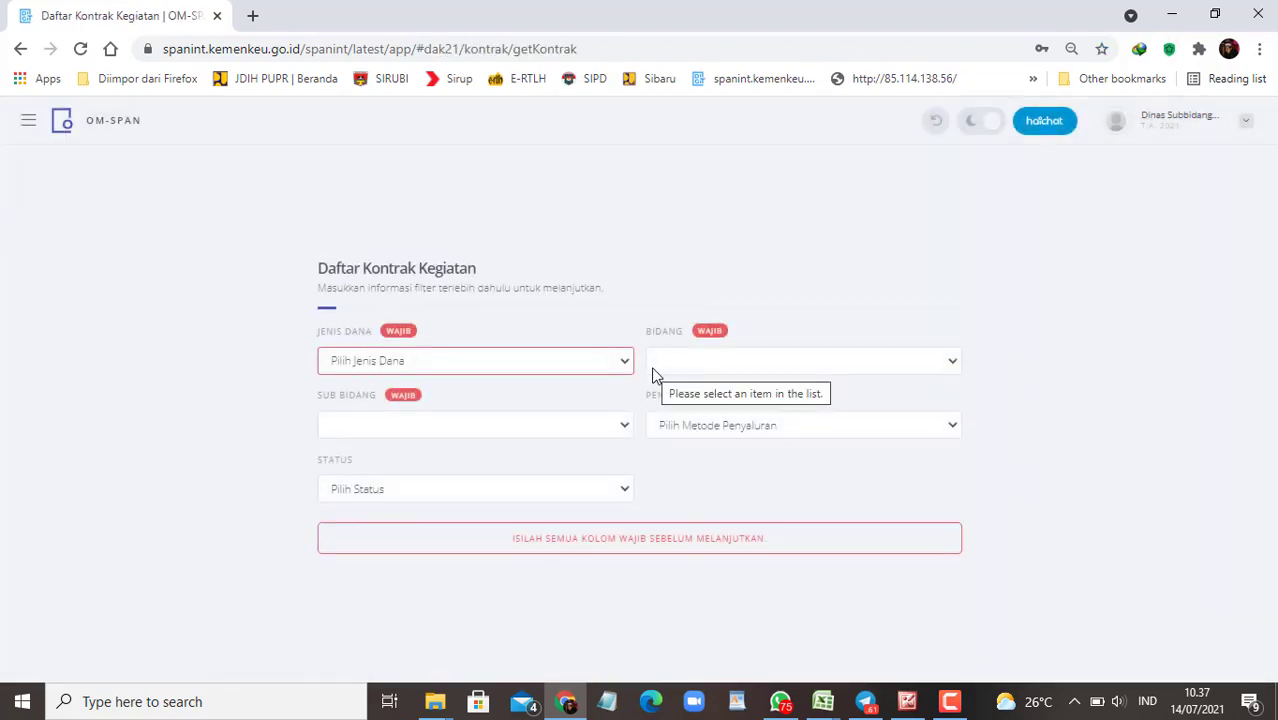
click(610, 372)
click(462, 401)
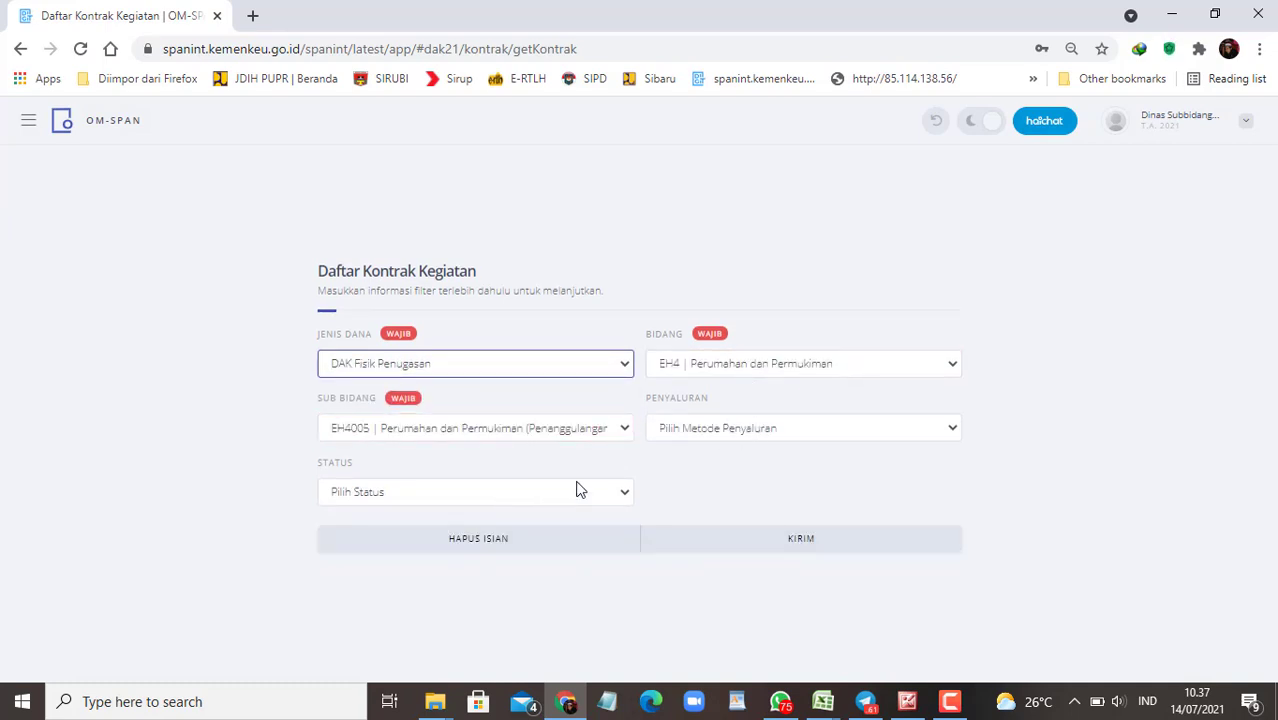
click(814, 546)
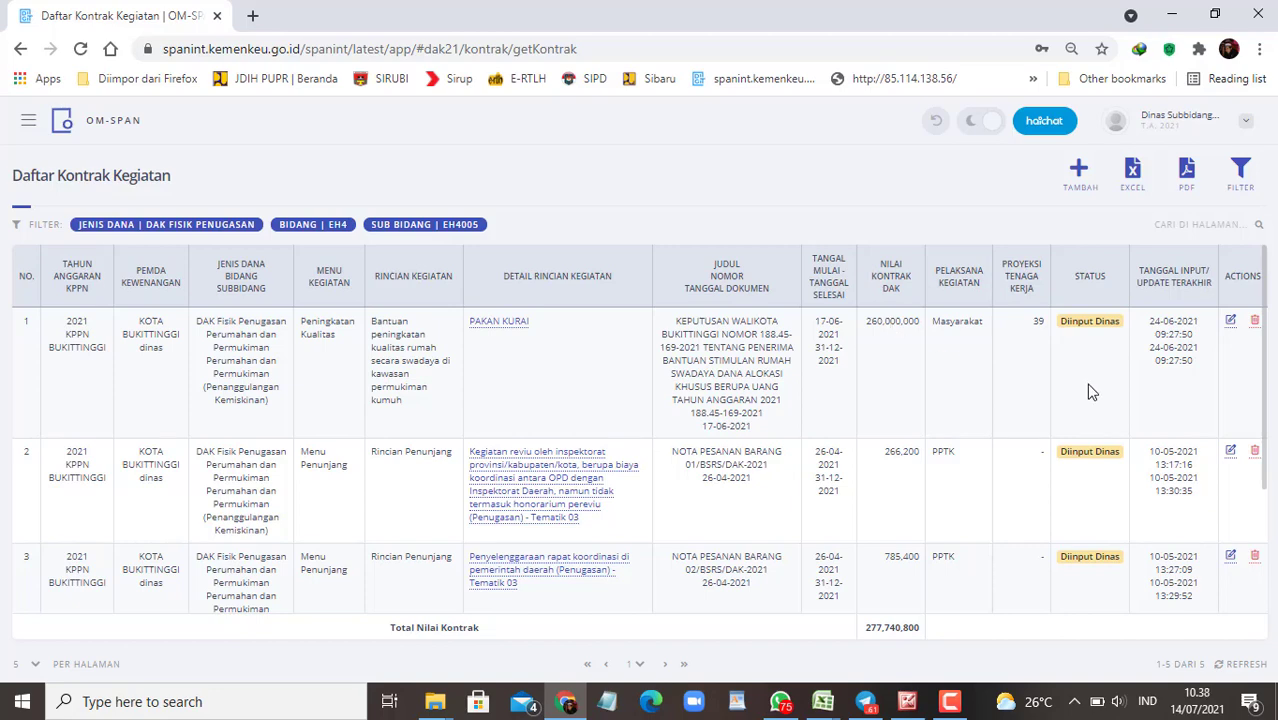
Edit the PAKAN KURAI contract, set Proyeksi Tenaga Kerja to 30 and continue to part 3/3, Detail Rincian Kegiatan.
scroll(1092, 392, down, 3)
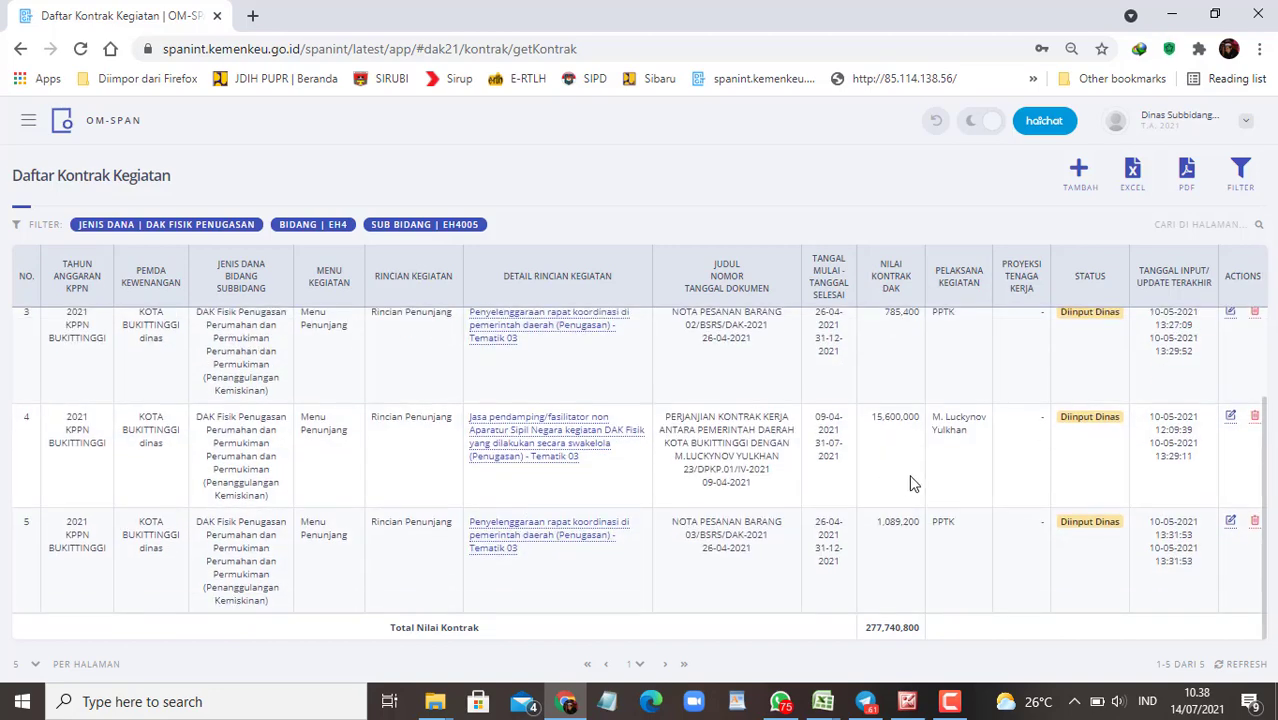
scroll(915, 484, up, 1)
scroll(935, 480, up, 2)
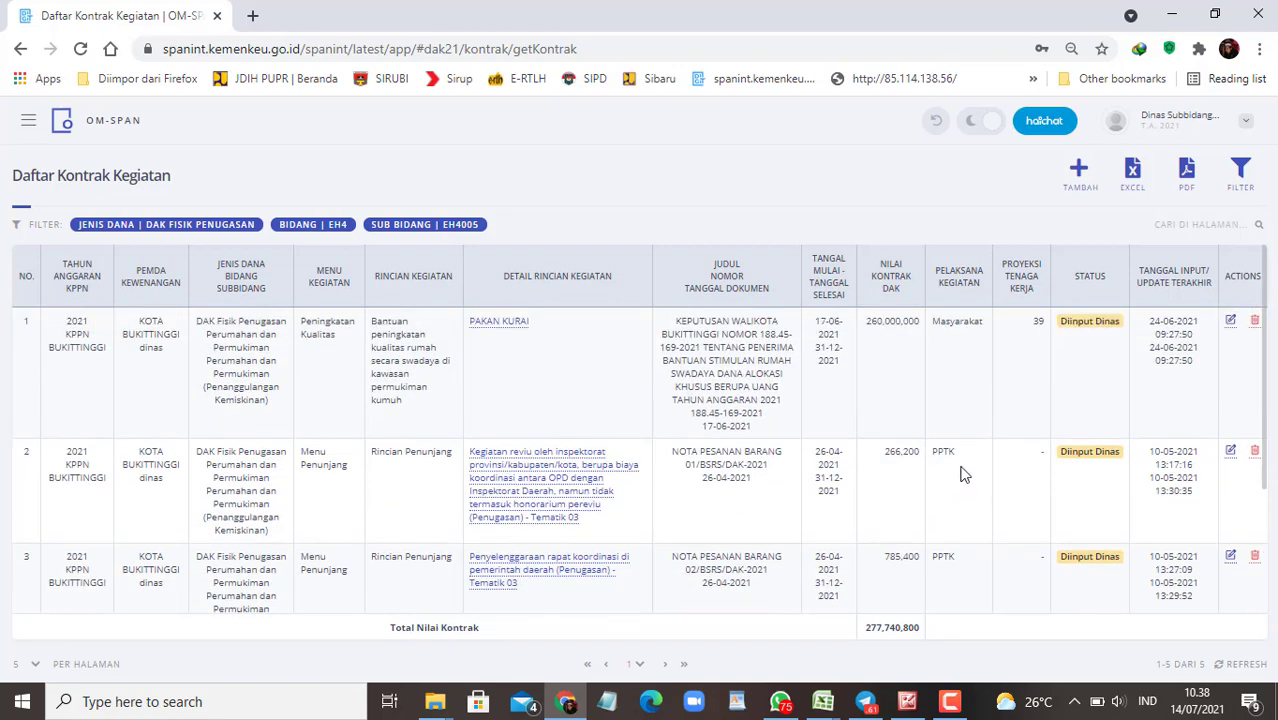
click(1230, 324)
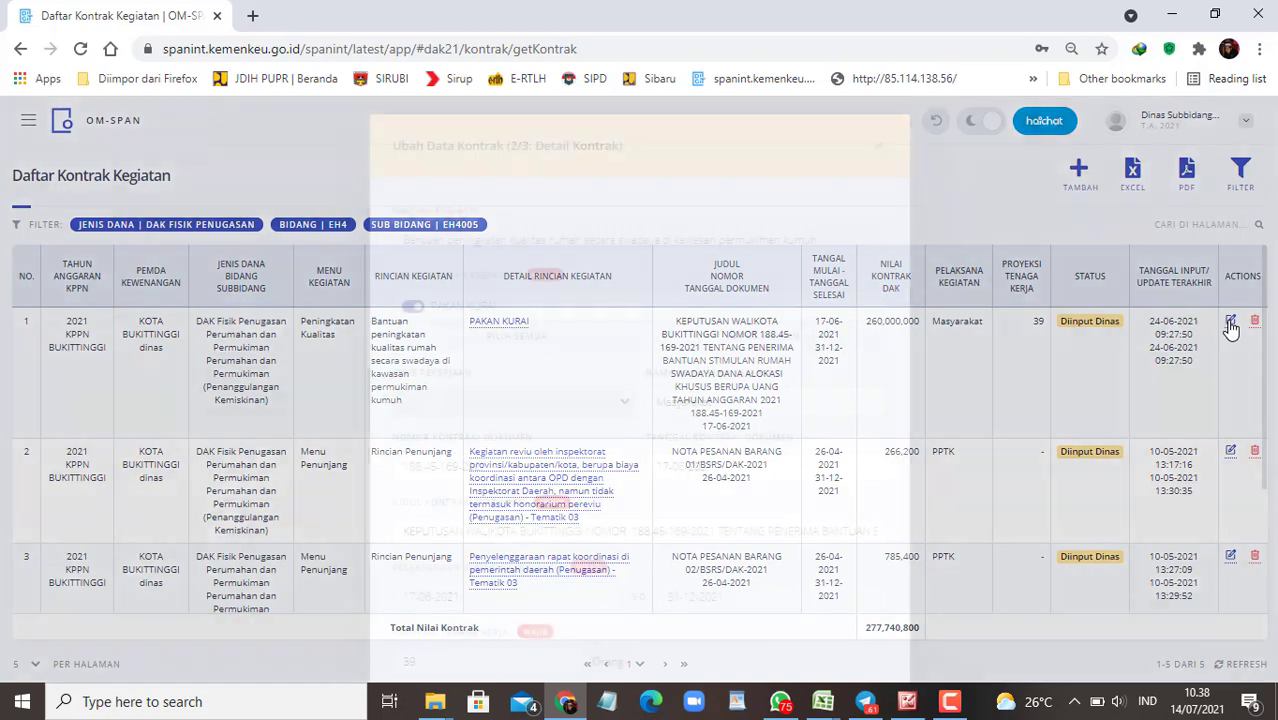
scroll(670, 347, down, 1)
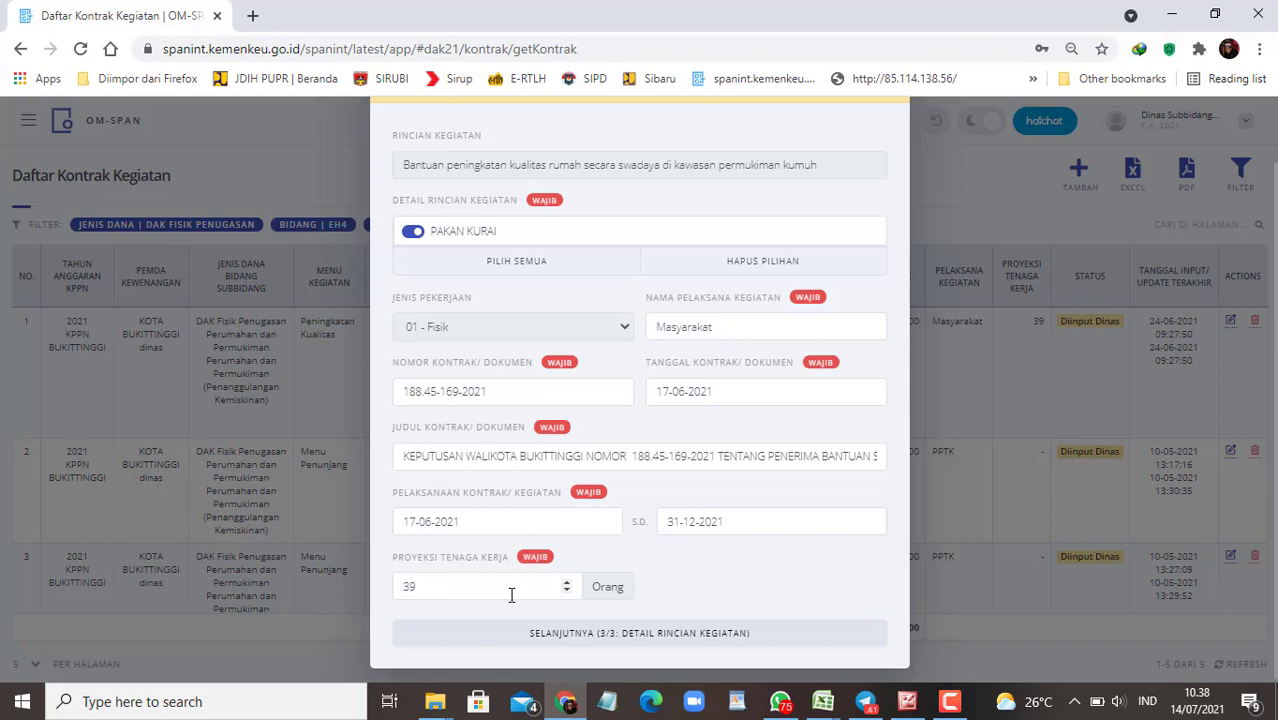
drag(500, 591, 468, 591)
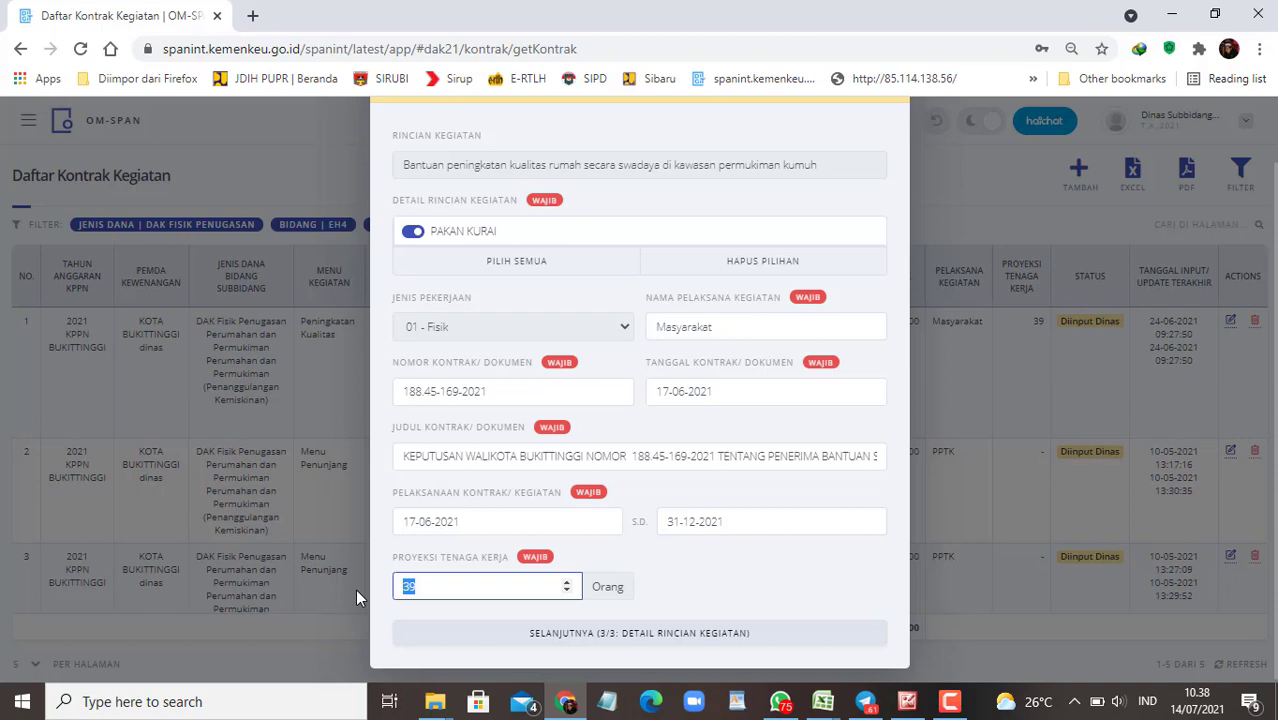
text(30)
click(627, 636)
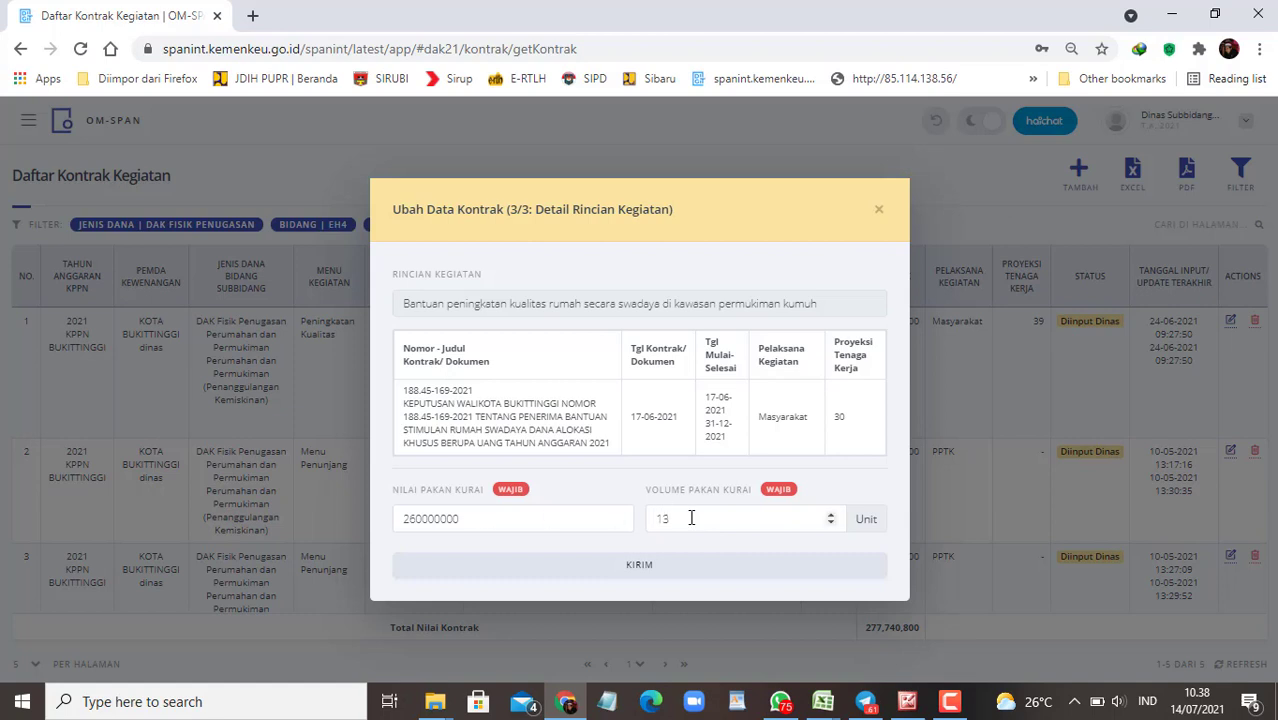
Switch to the DATA BASE LOGIN PERKIM workbook in Excel and enter 13 in C40 and 20000000 in D40 below the table.
mouse_move(824, 700)
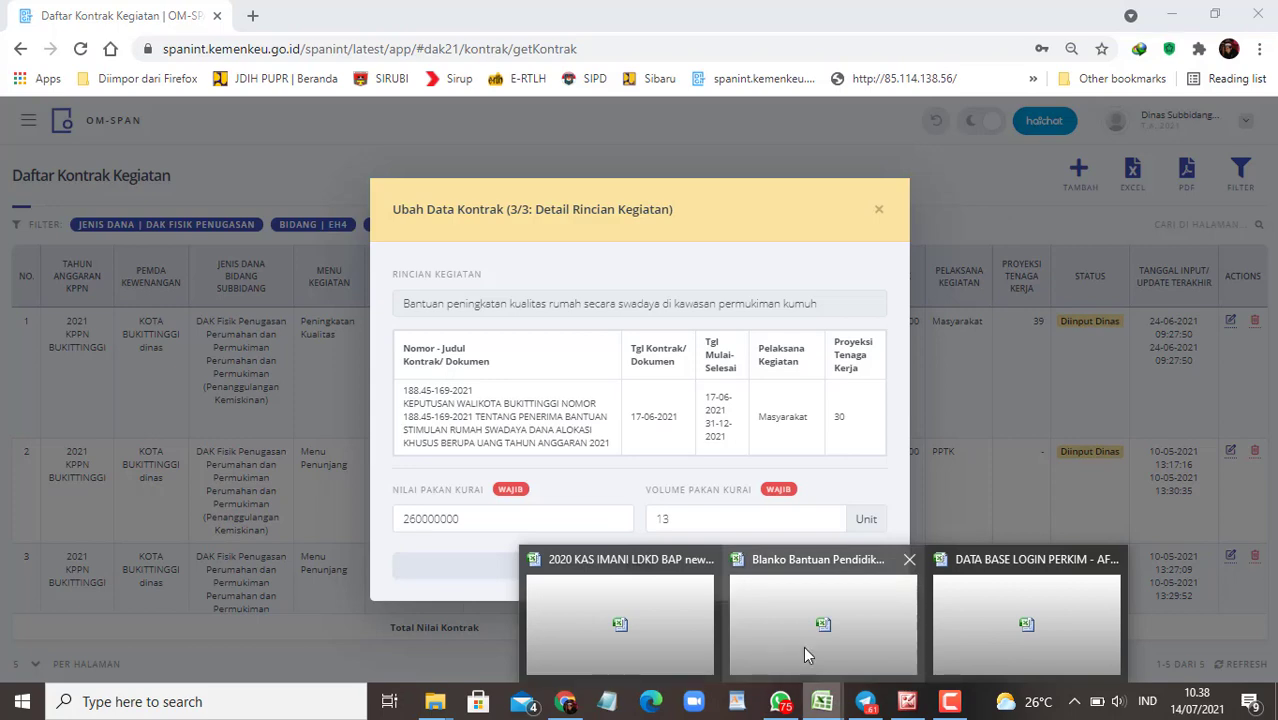
key(alt+Tab)
scroll(680, 516, down, 6)
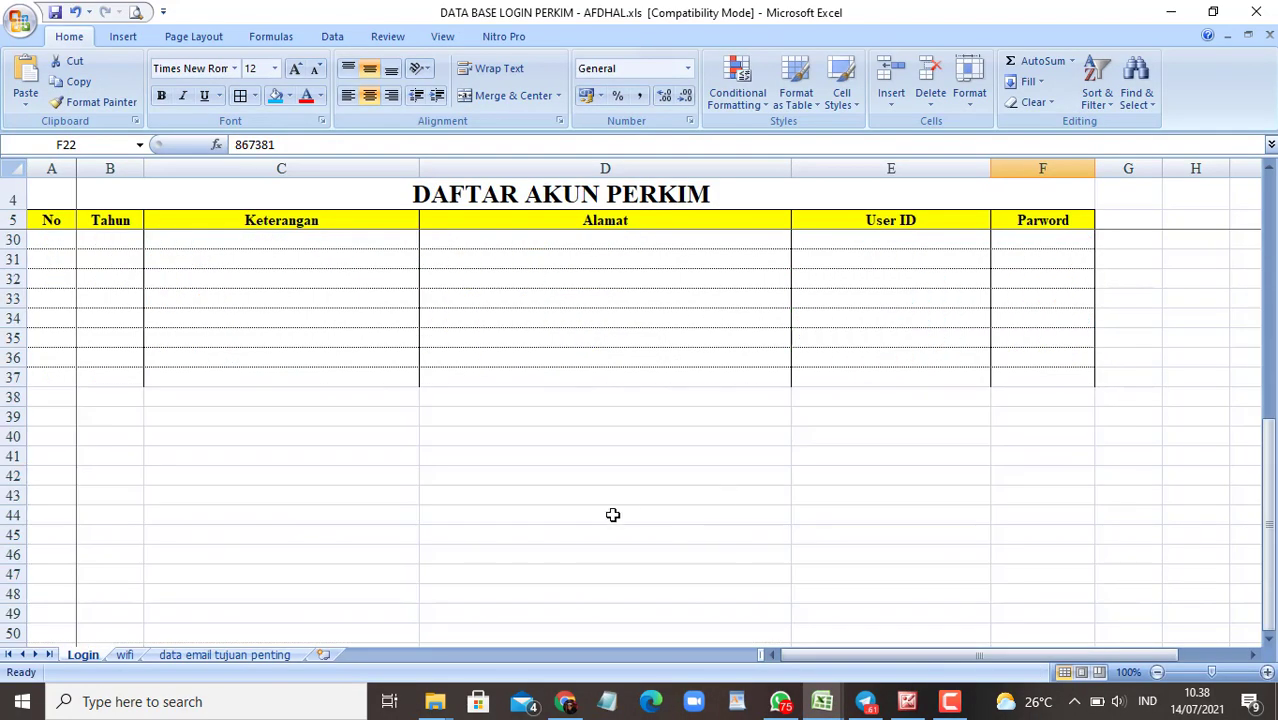
click(290, 440)
text(13)
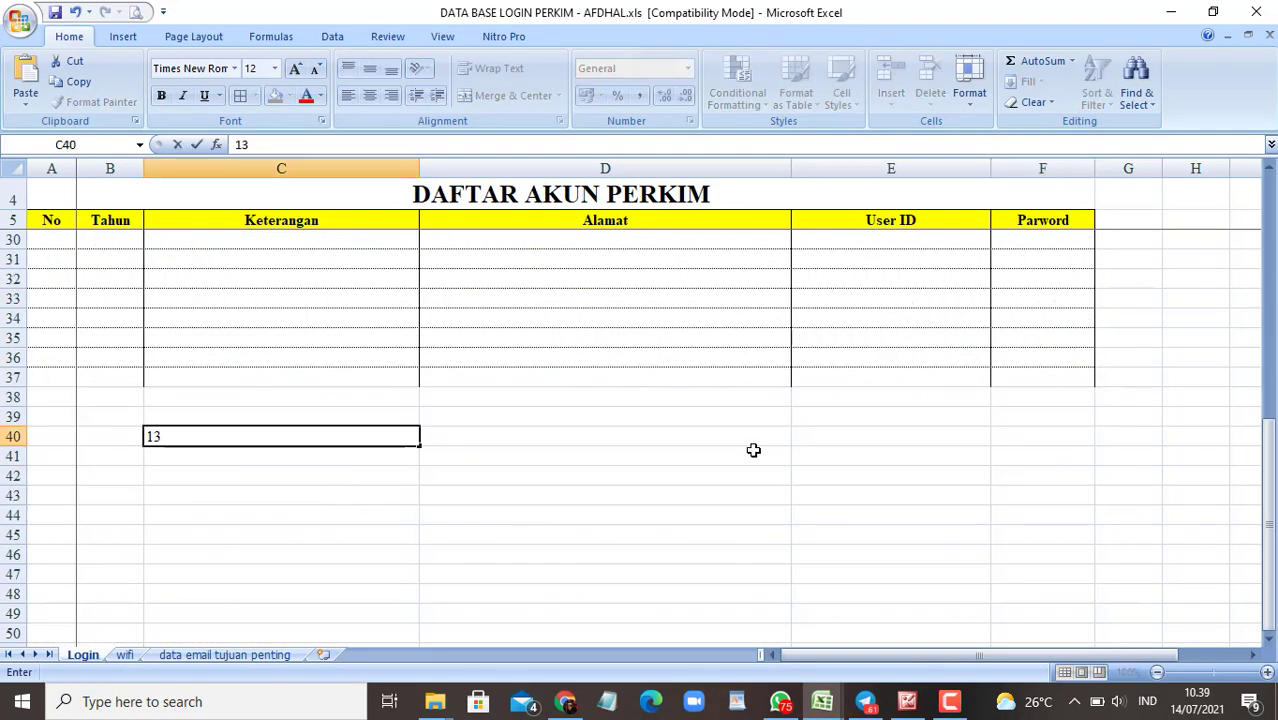
key(Tab)
text(20)
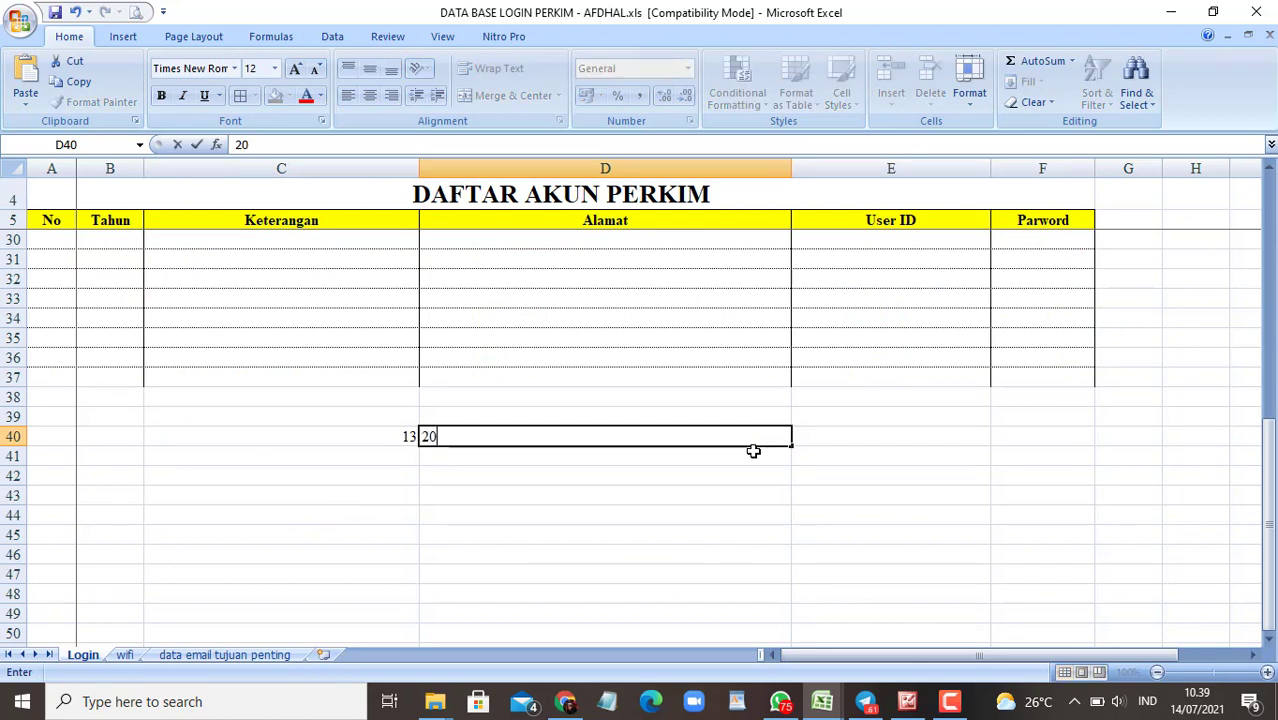
text(0000000)
key(Tab)
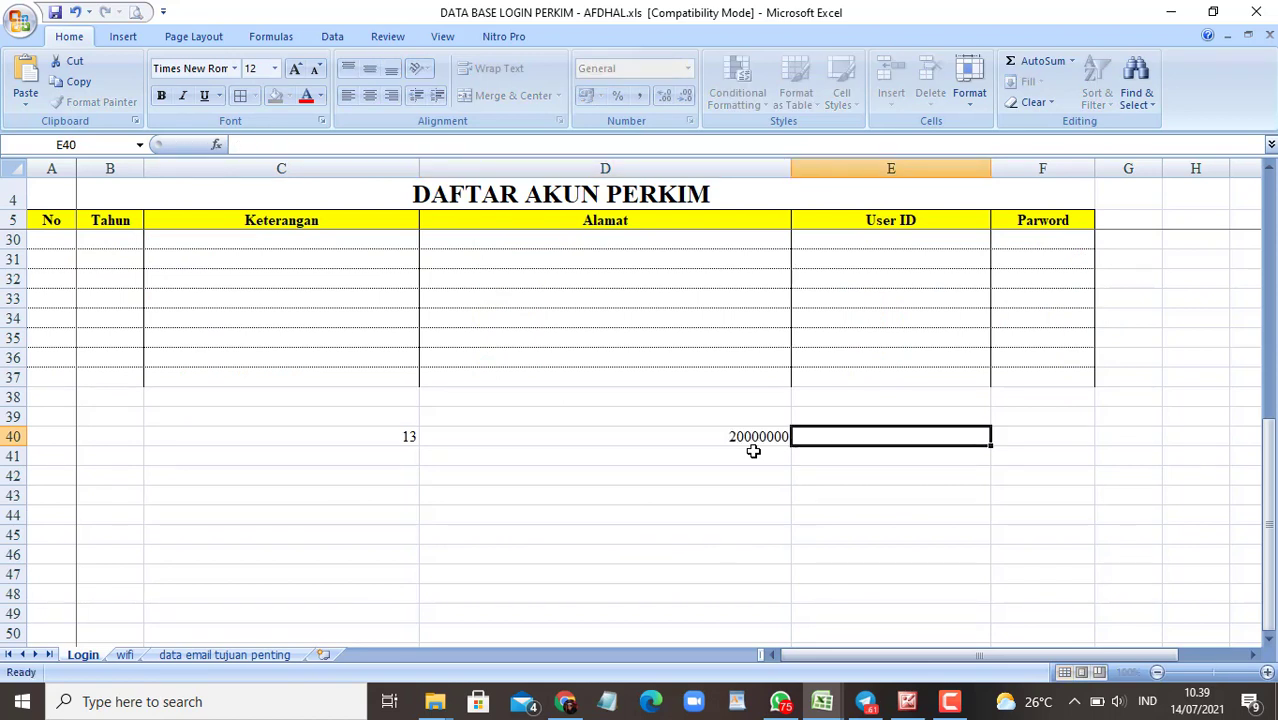
Enter the formula =D40*C40 in cell E40 to multiply the unit amount by the quantity.
text(=)
click(753, 451)
text(*)
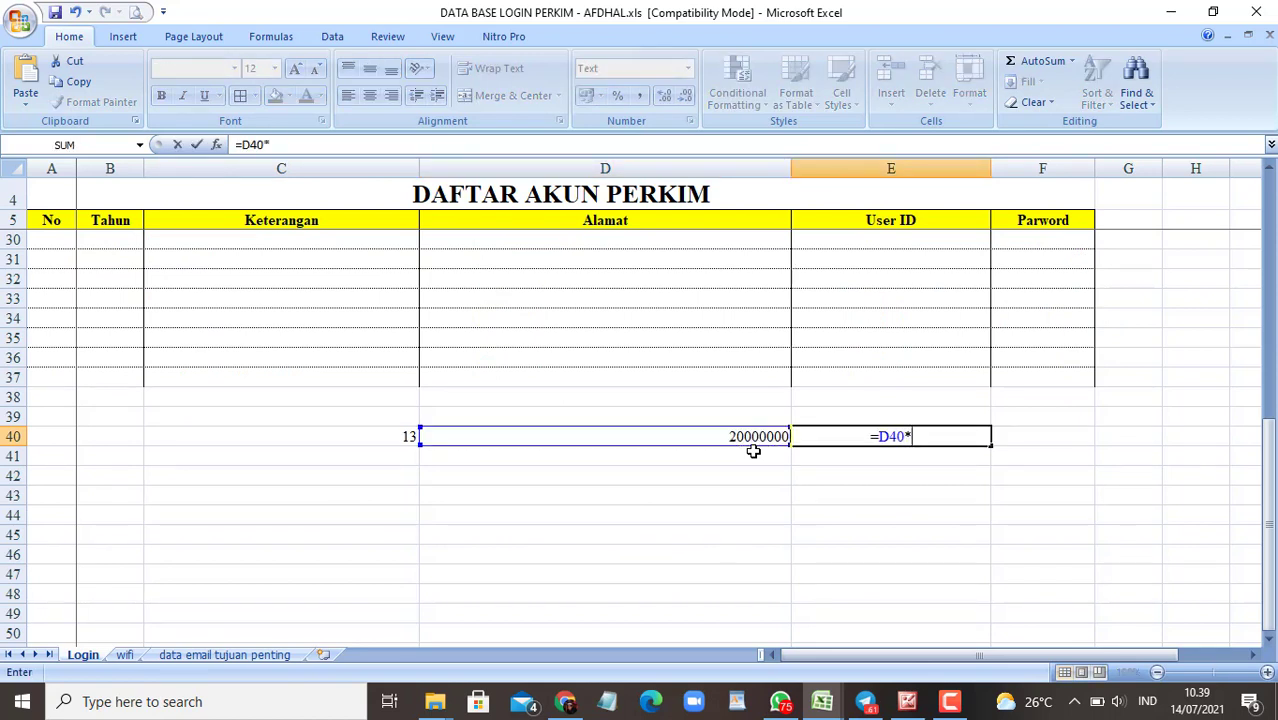
key(Left)
key(Left)
key(Return)
key(Up)
key(Right)
key(Right)
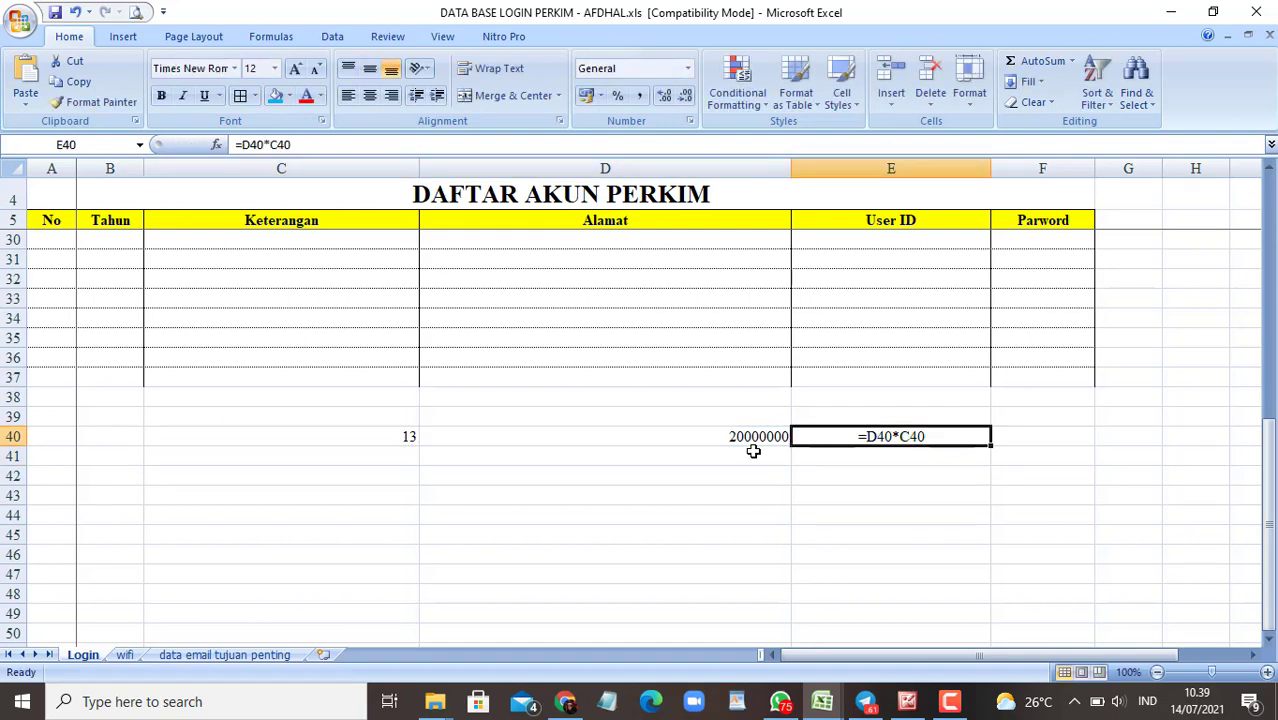
Set E40 to General format, re-enter its formula so it calculates, and apply thousands separators without decimals.
click(687, 68)
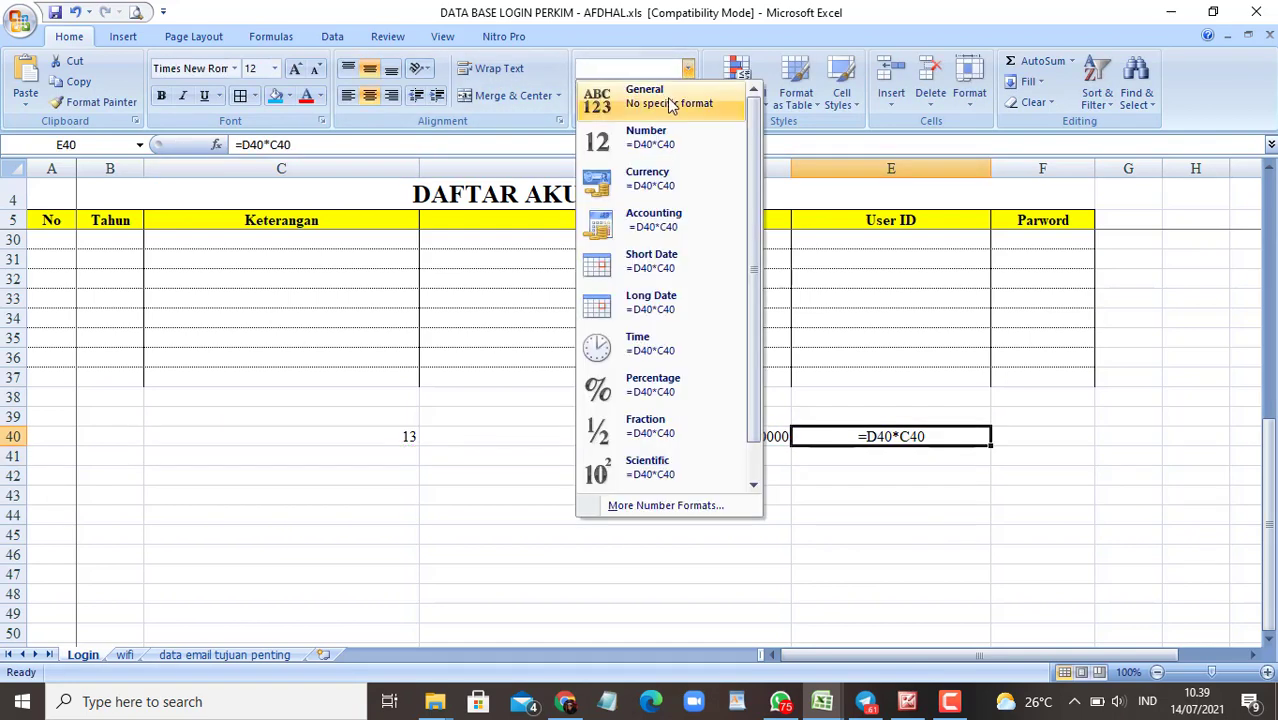
click(670, 94)
key(F2)
key(ctrl+Return)
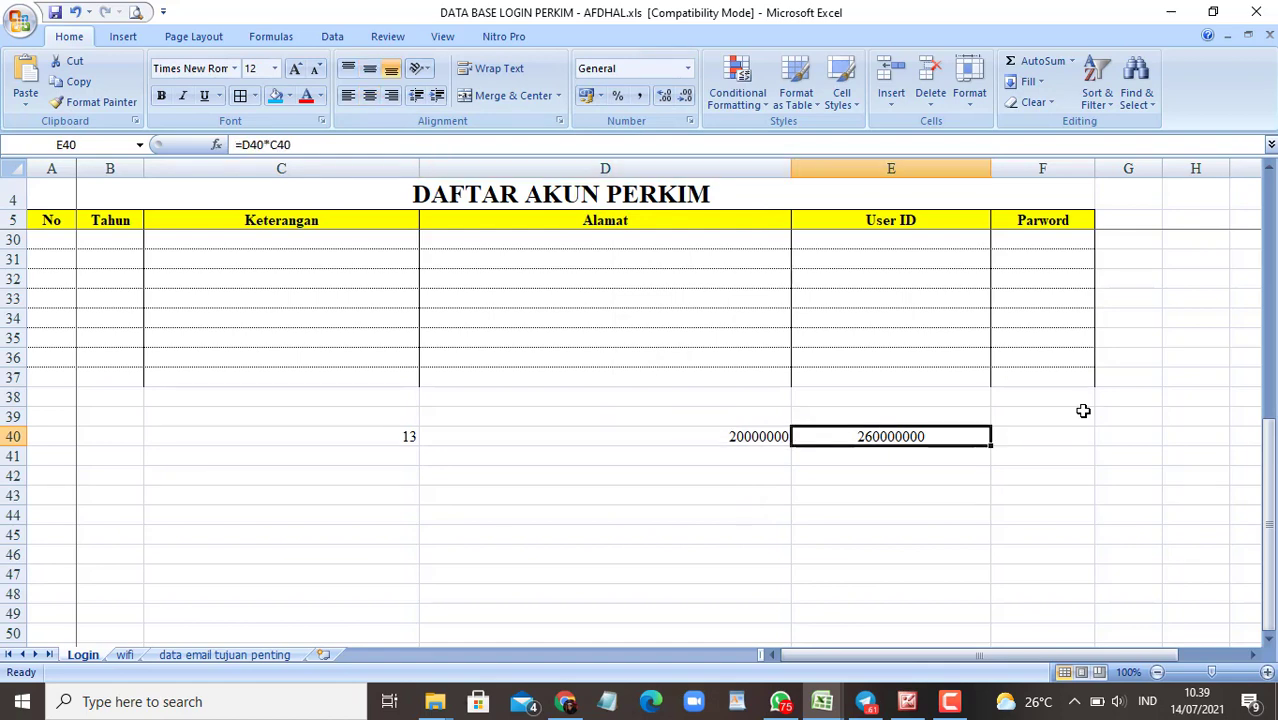
click(639, 95)
Copy C40:E40 into row 41 and set the quantity in C41 to 10.
key(Left)
key(Left)
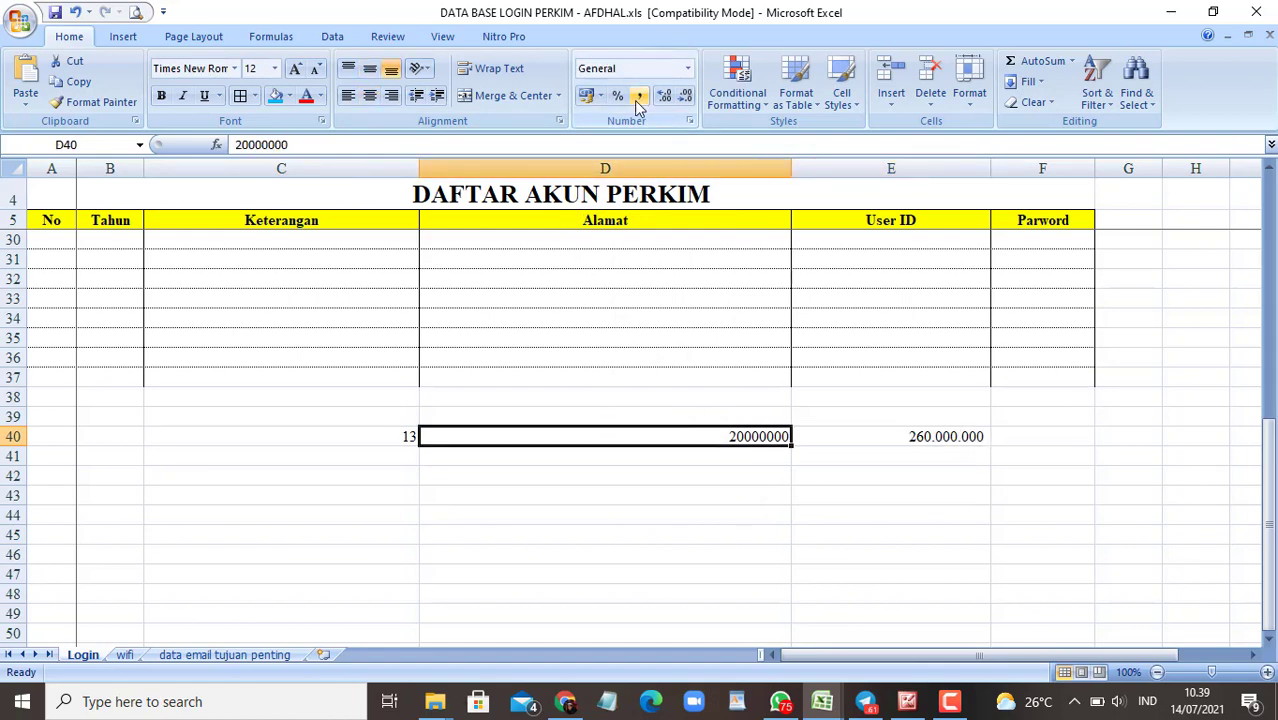
key(shift+Right)
key(shift+Right)
key(ctrl+c)
key(Down)
key(ctrl+v)
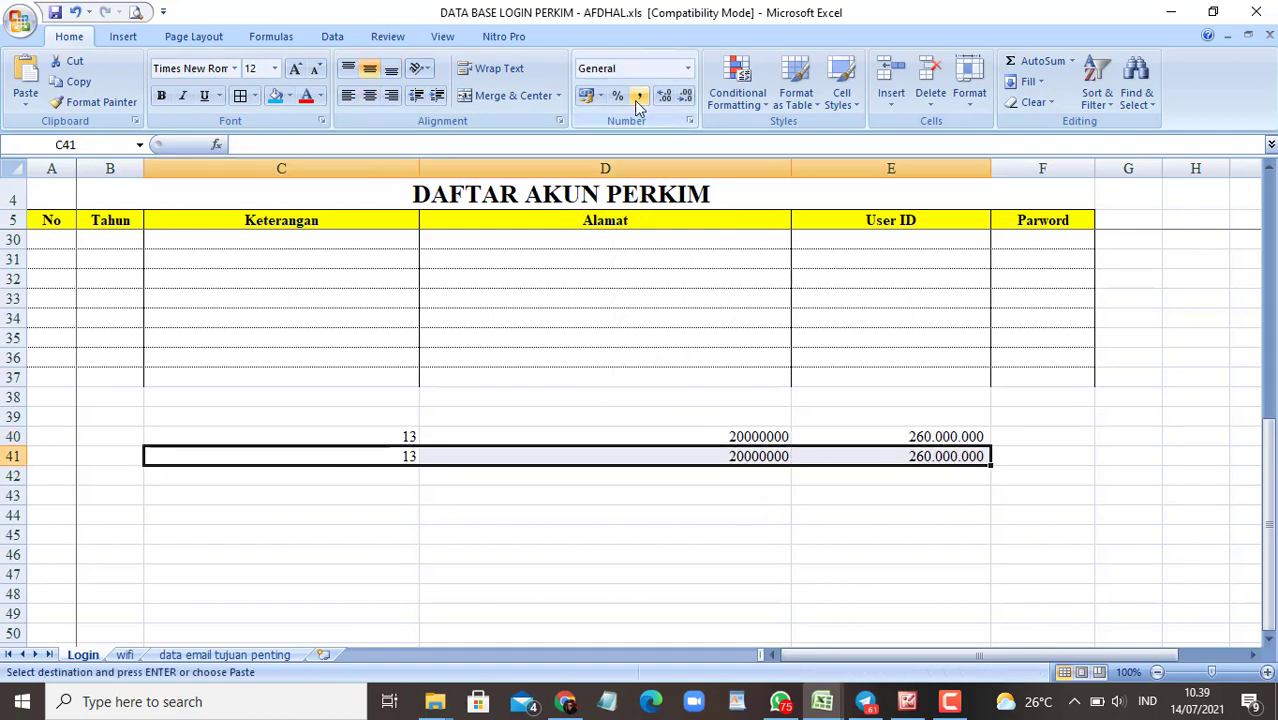
key(Left)
key(Right)
text(10)
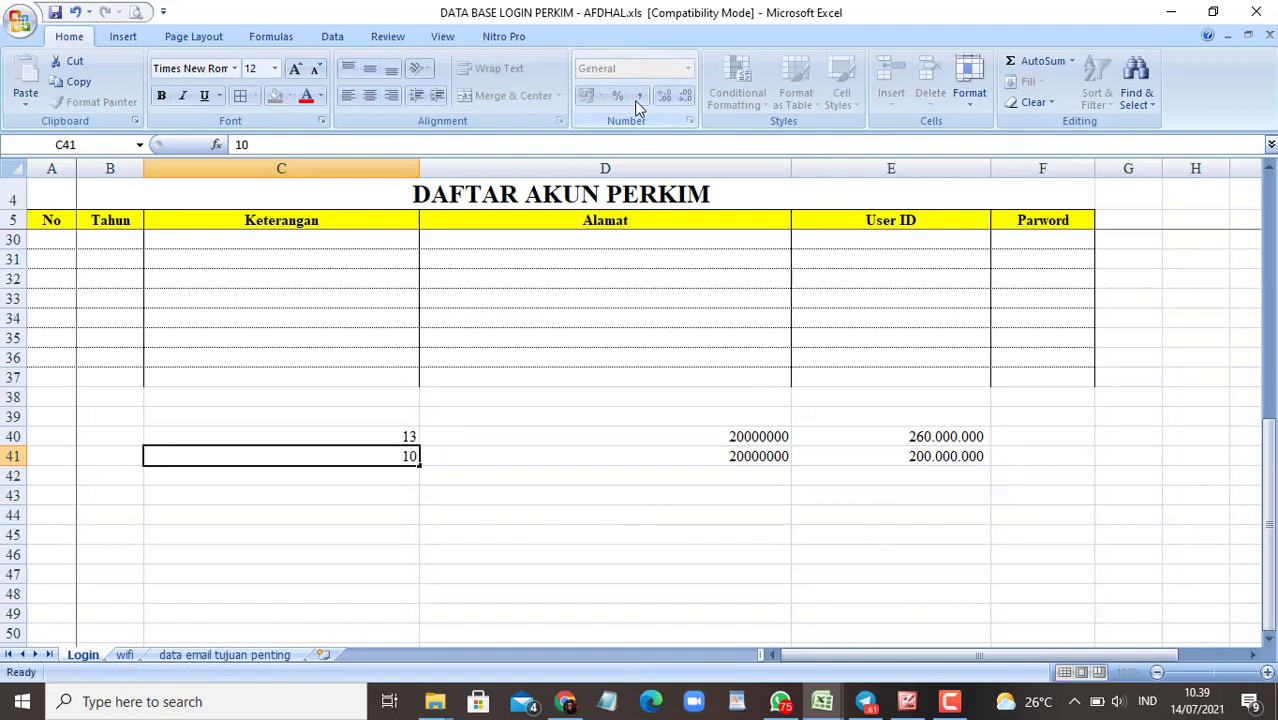
key(Tab)
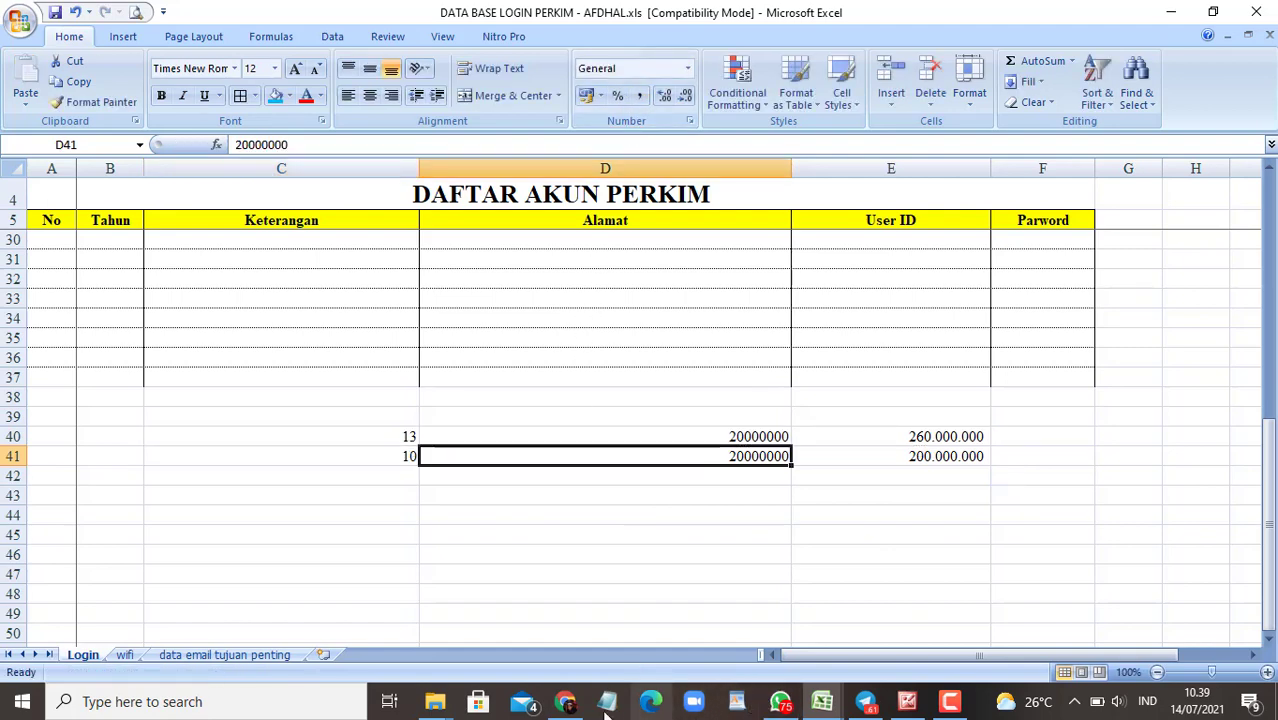
Switch back to the OM-SPAN contract form in Chrome and set Nilai Pakan Kurai to 200000000 and Volume Pakan Kurai to 10.
click(565, 701)
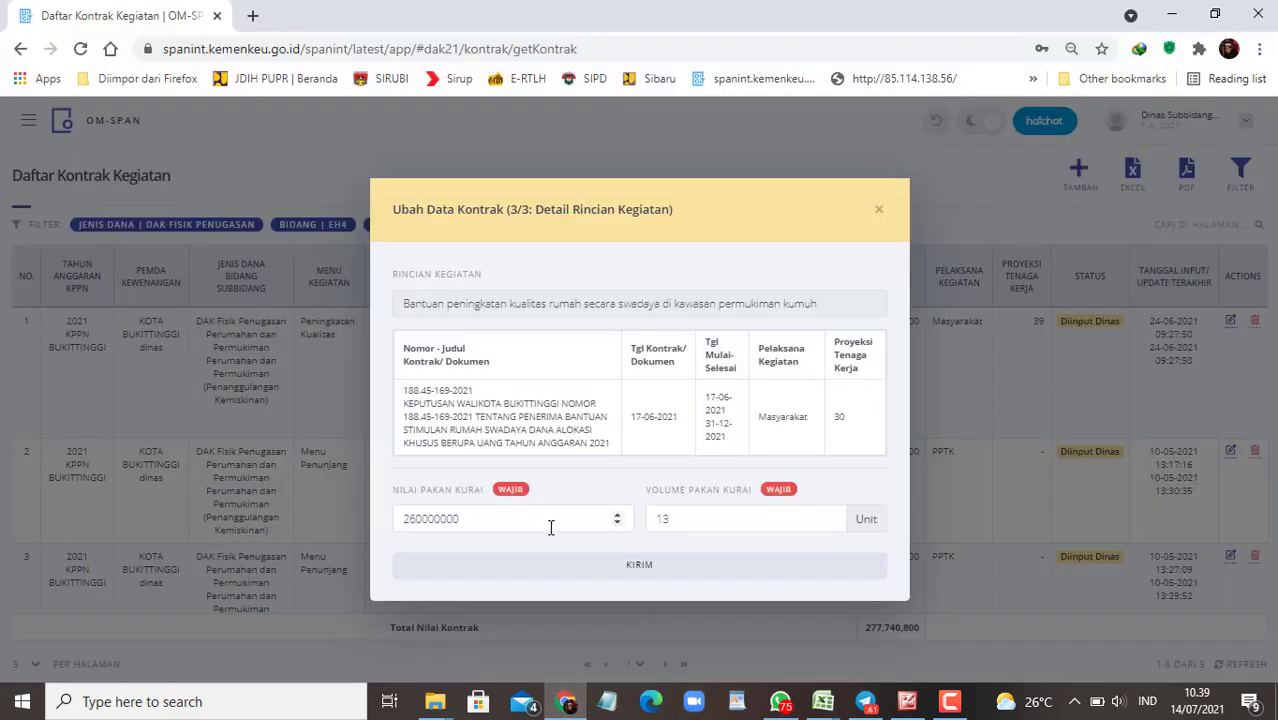
click(416, 518)
key(BackSpace)
text(0)
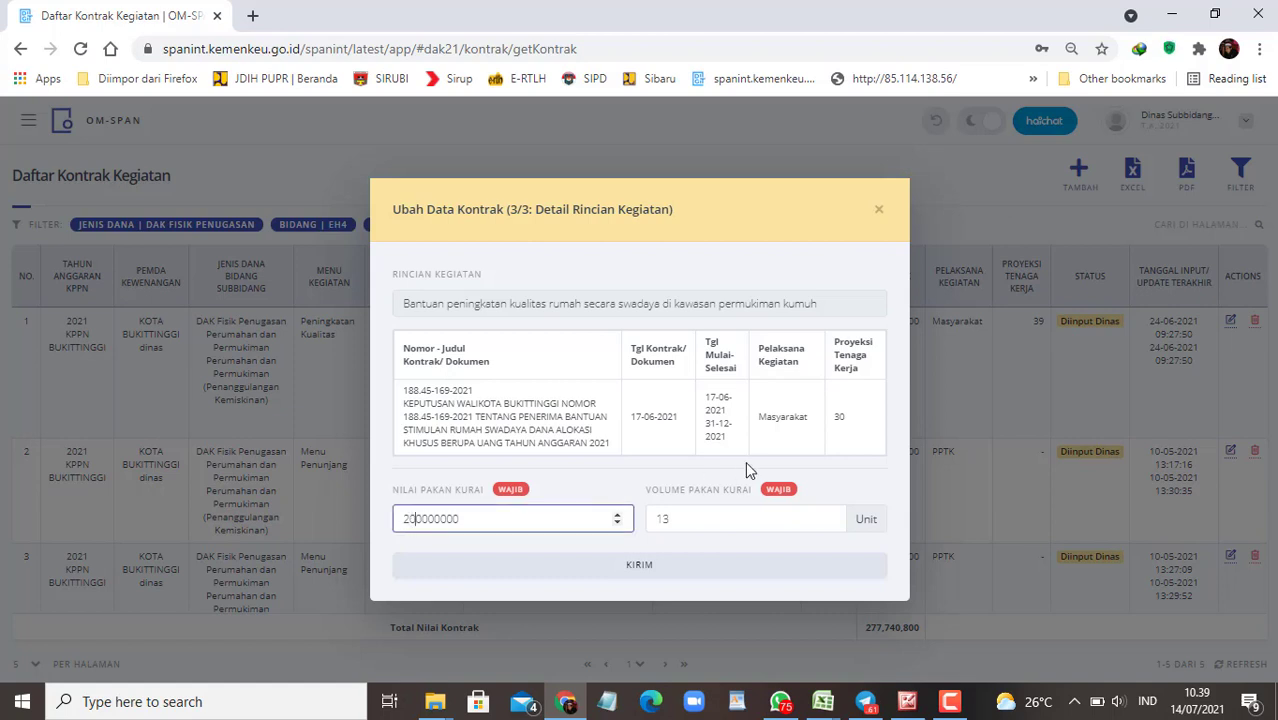
key(Tab)
text(10)
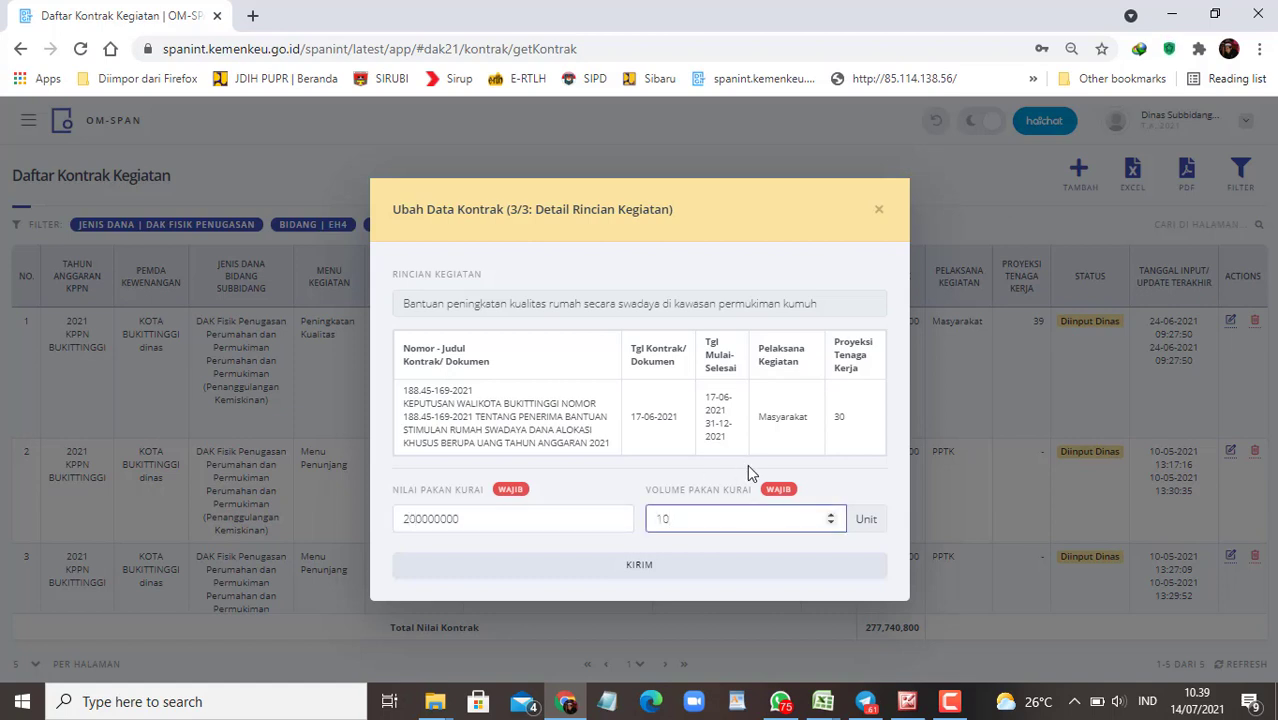
Submit the updated PAKAN KURAI contract data and dismiss the WhatsApp notification.
click(668, 572)
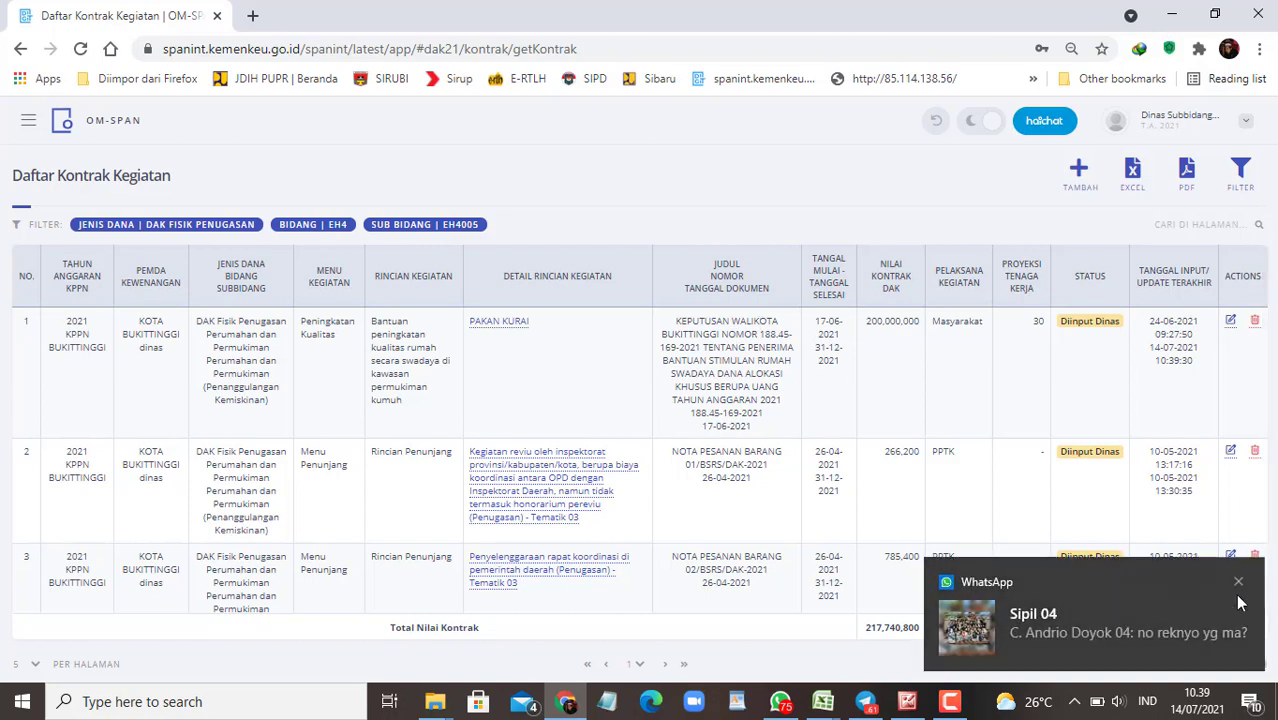
click(1239, 582)
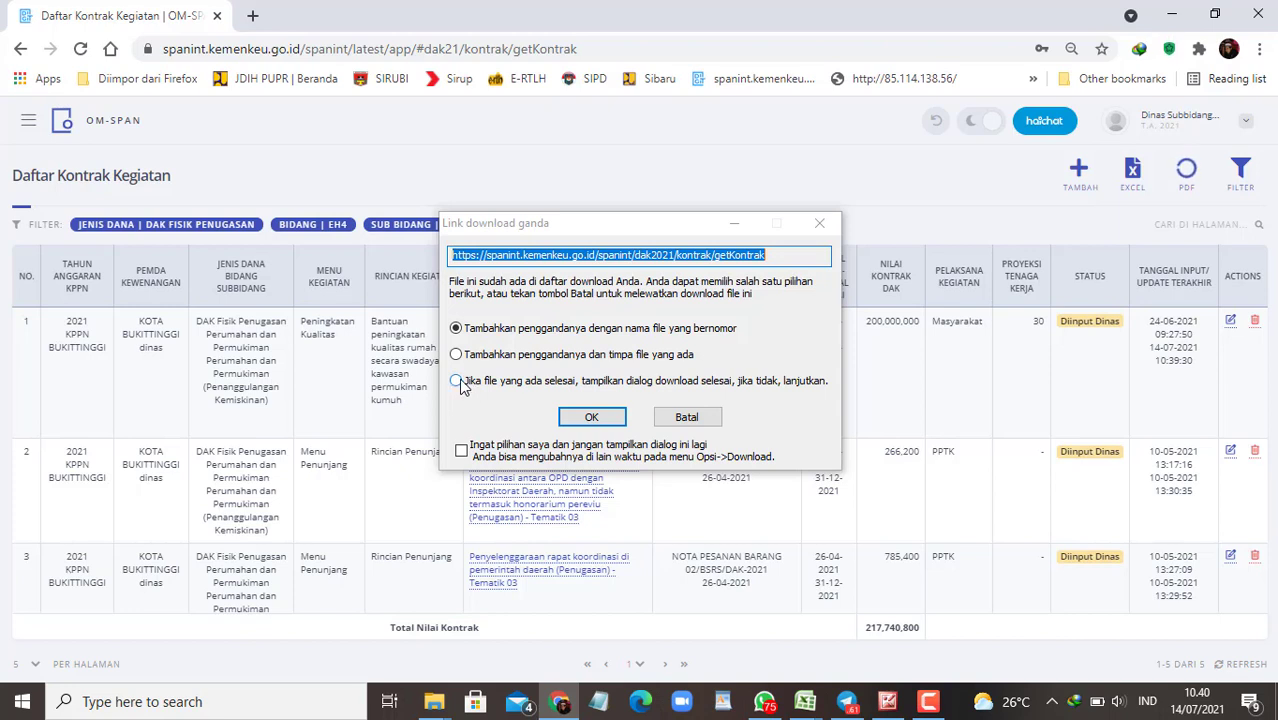
Export the contract list as a PDF, choosing to overwrite the existing duplicate file, and open the dialog for choosing where to save it.
click(456, 355)
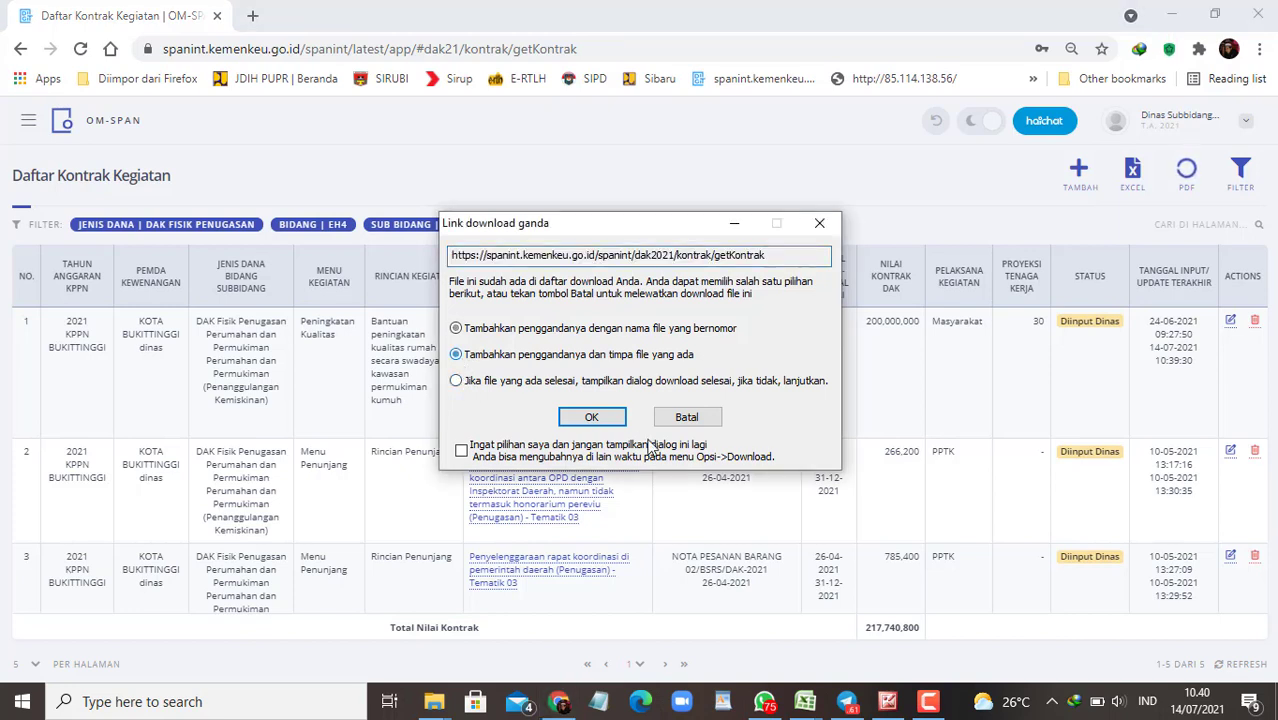
click(596, 418)
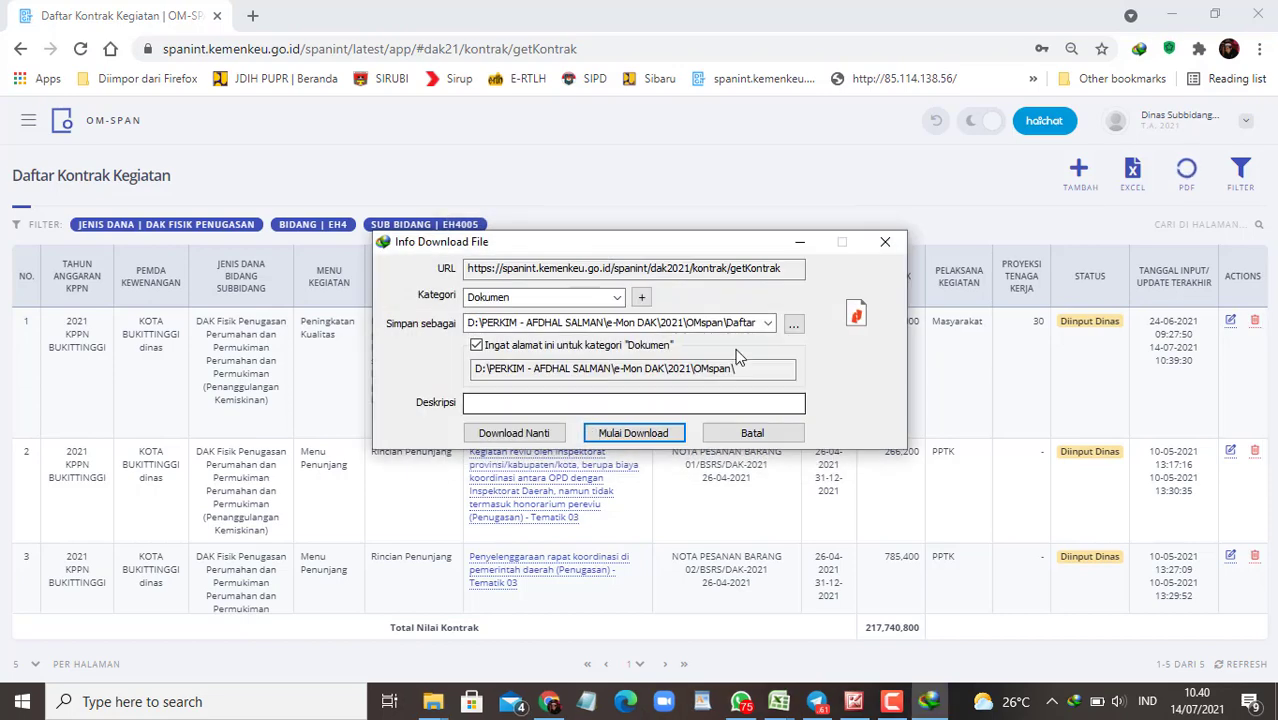
click(794, 325)
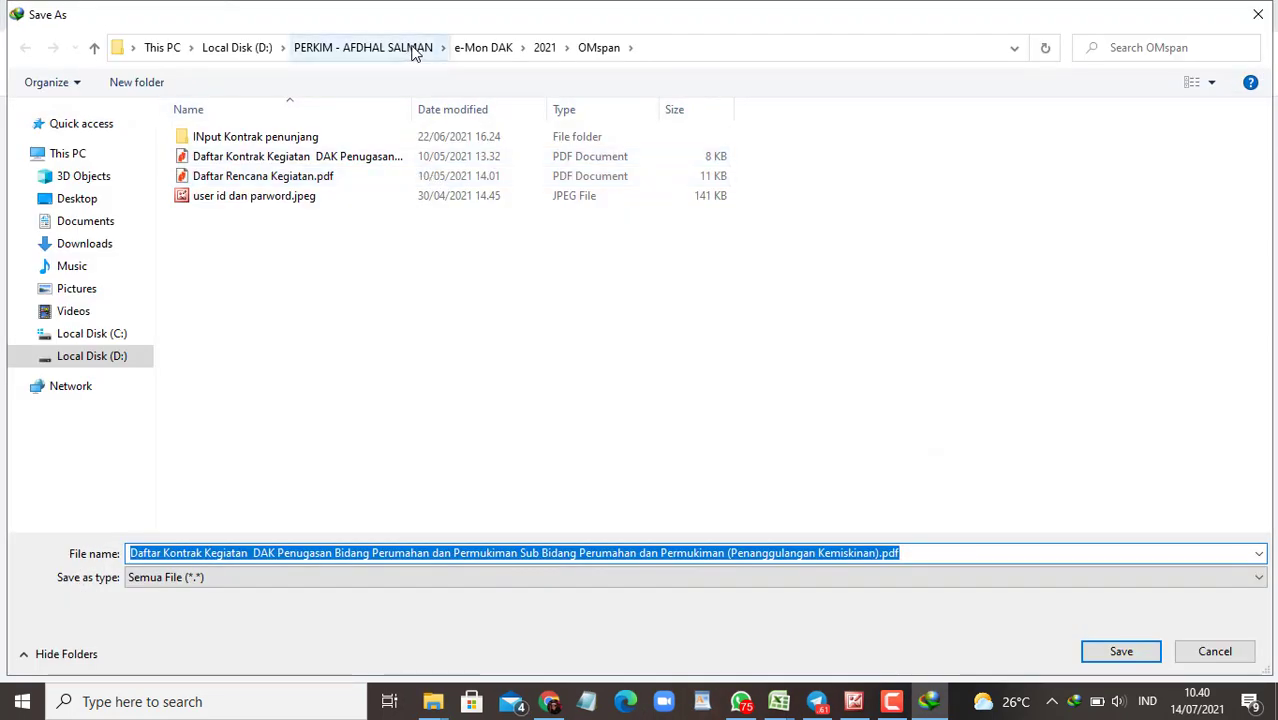
Browse through the parent folders and back into e-Mon DAK\2021\OMspan as the save location for the PDF.
click(484, 48)
click(368, 49)
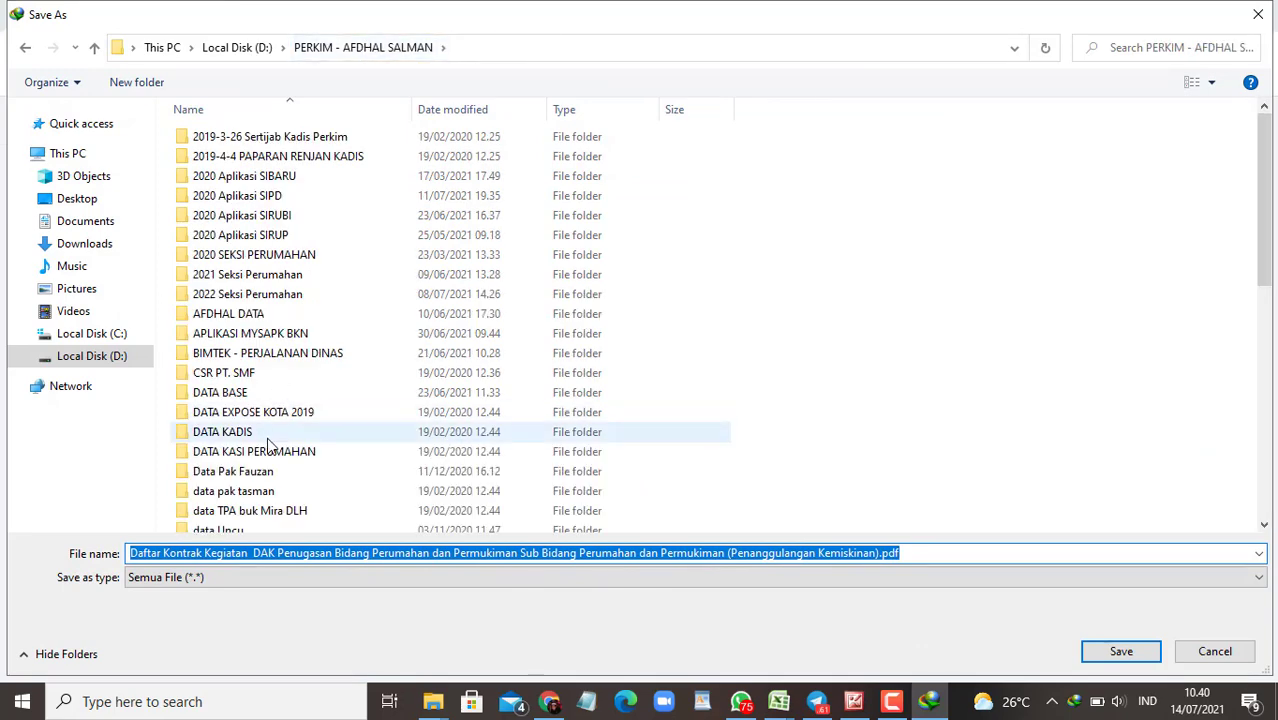
scroll(272, 408, down, 4)
click(230, 366)
double_click(230, 366)
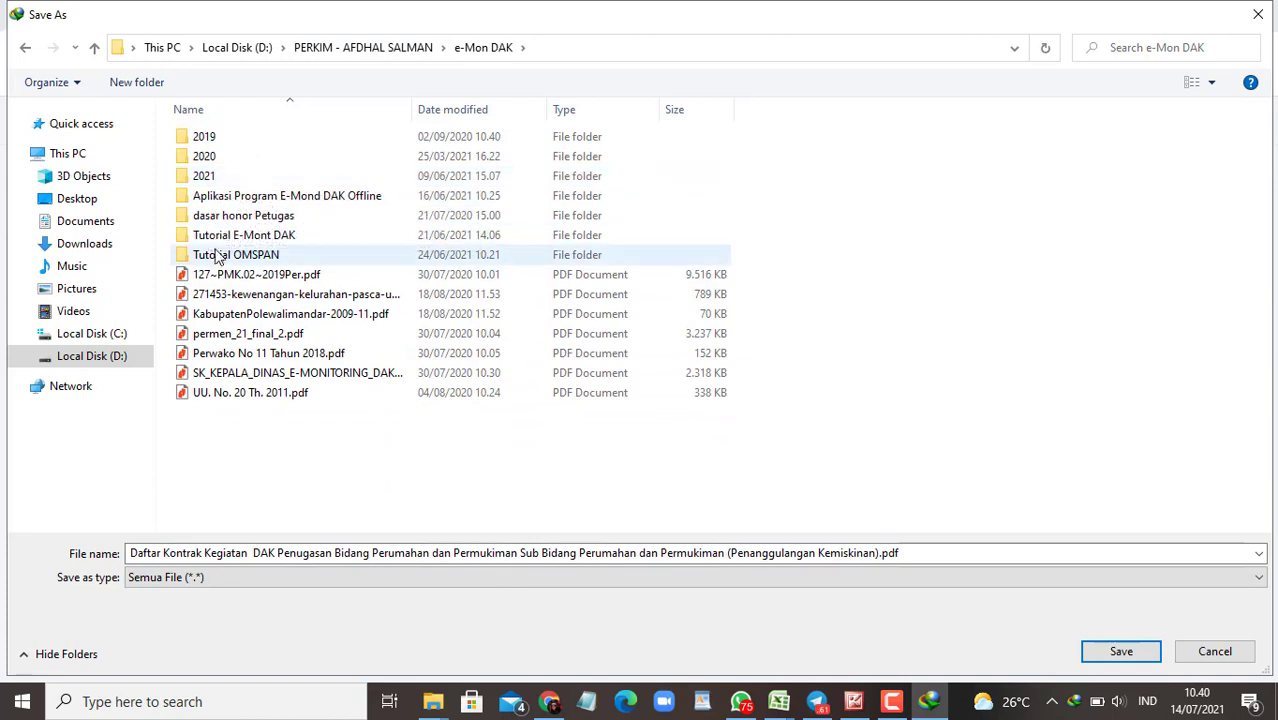
click(206, 177)
double_click(204, 178)
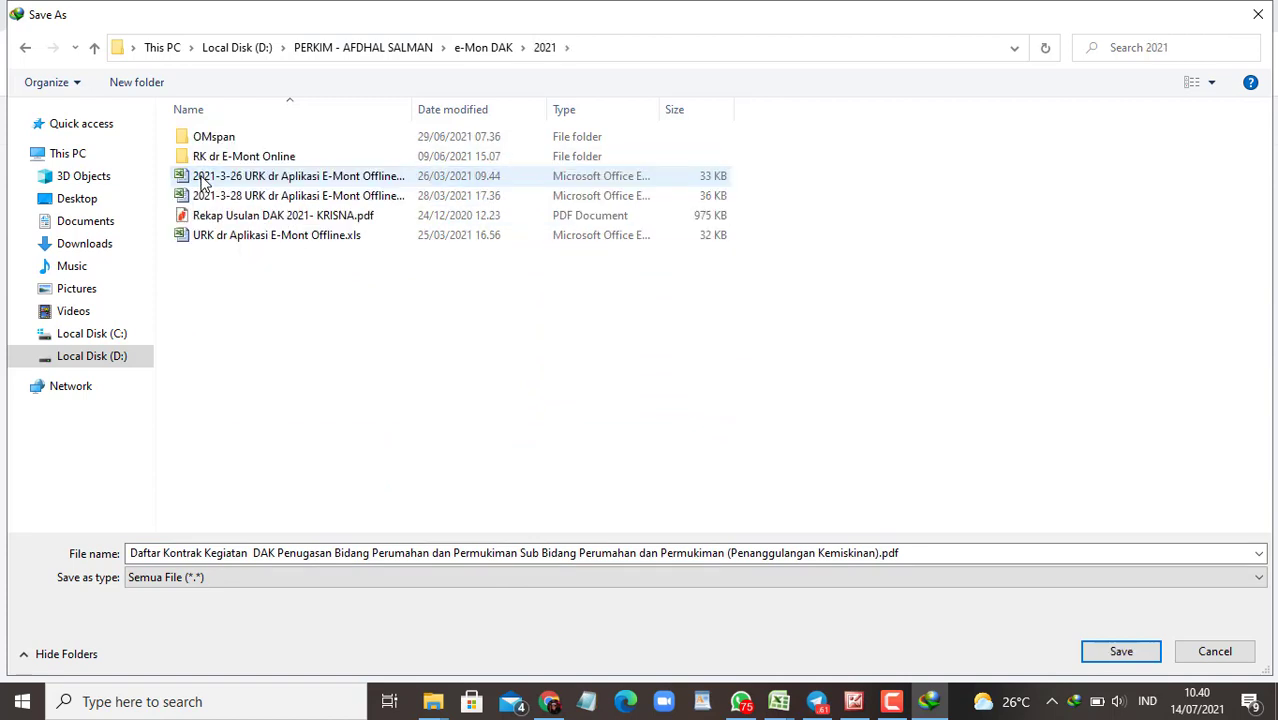
double_click(217, 140)
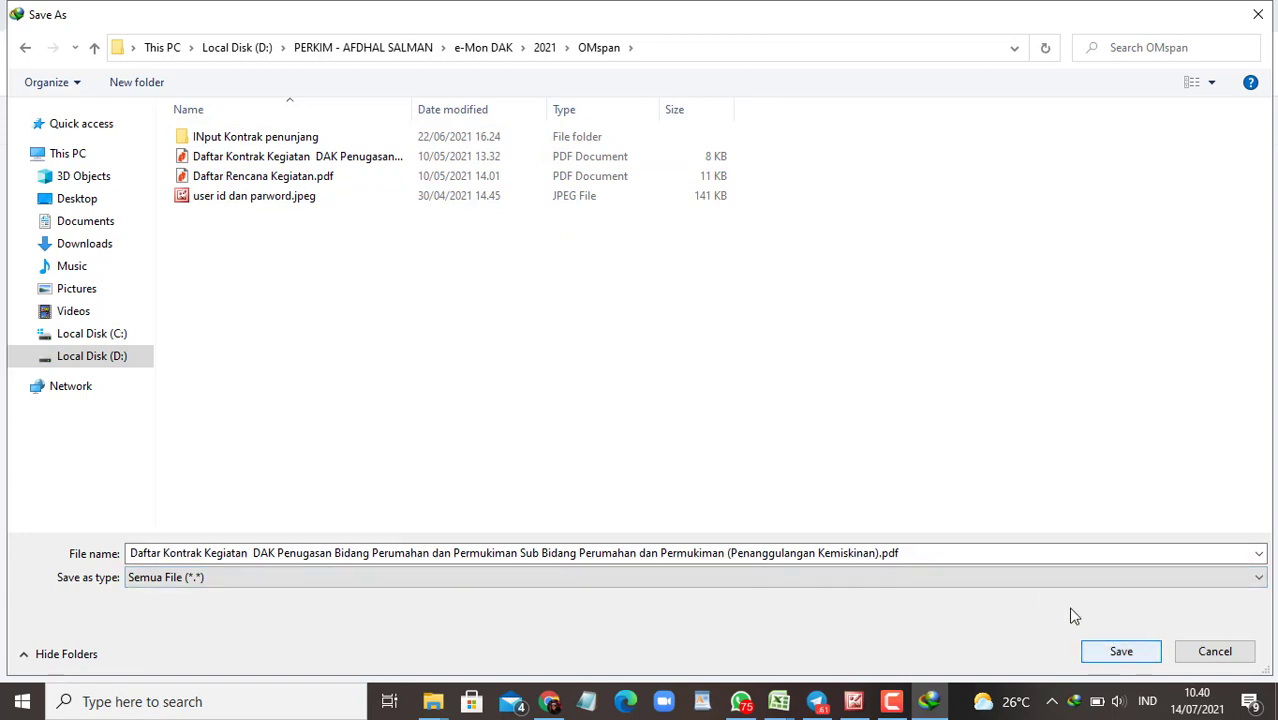
Prefix the PDF's file name with the date 2021-7-14, save it in the OMspan folder and start the download.
click(981, 557)
key(Home)
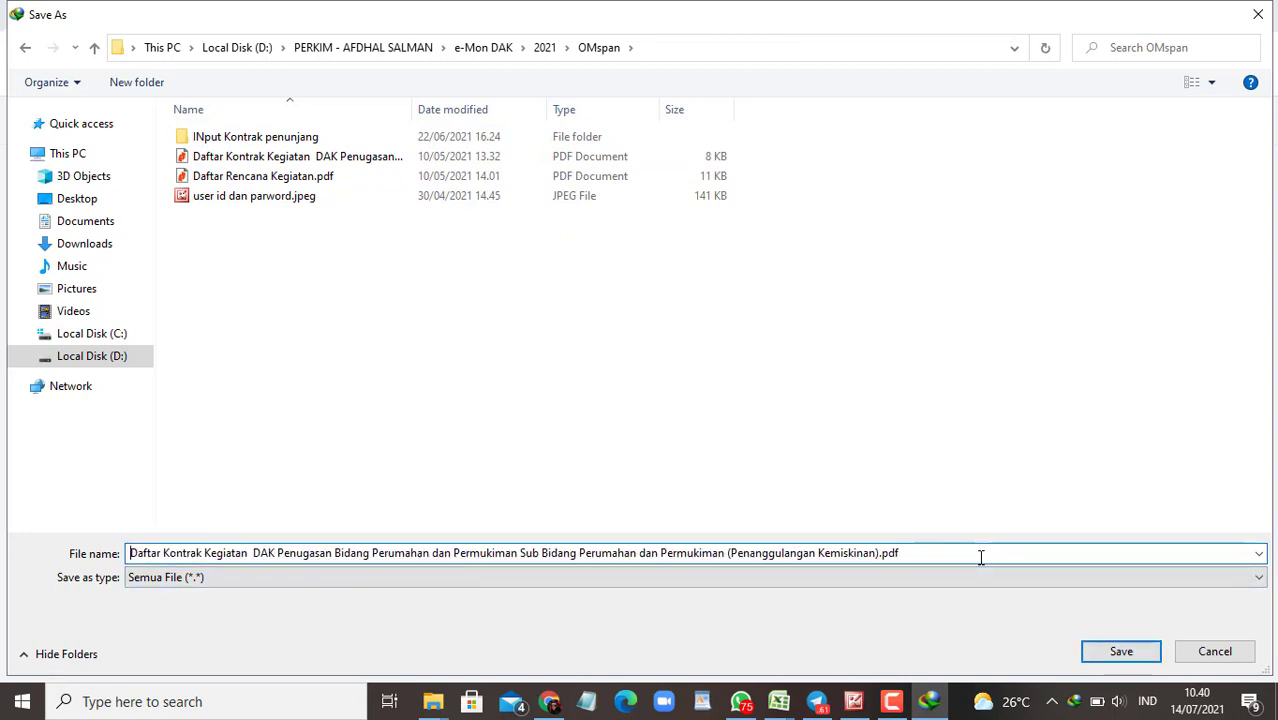
text(2021-)
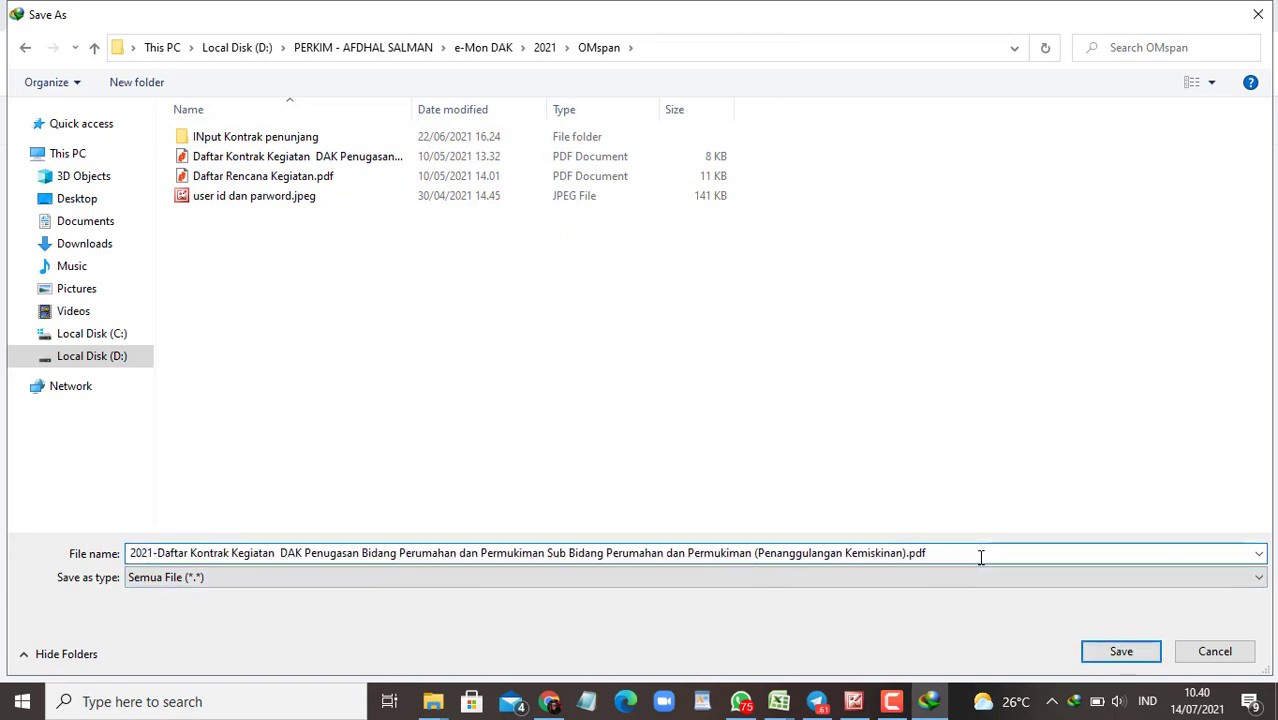
text(7-)
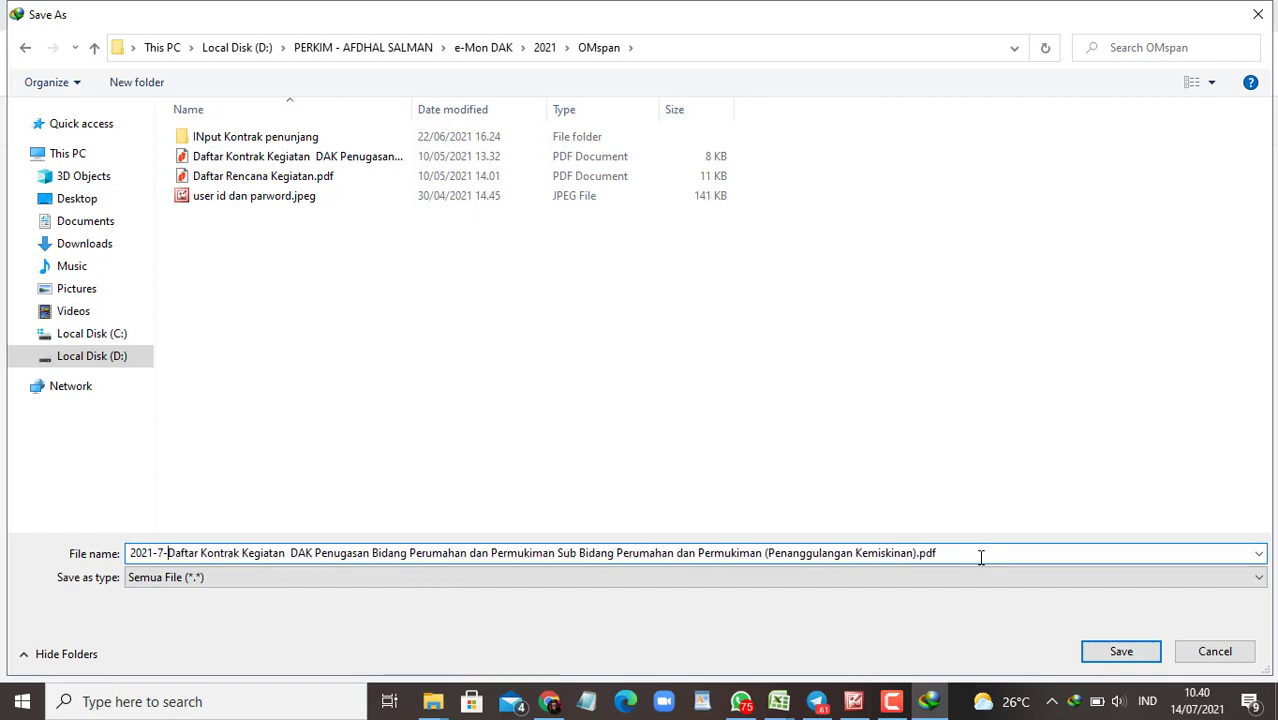
text(14-)
key(Return)
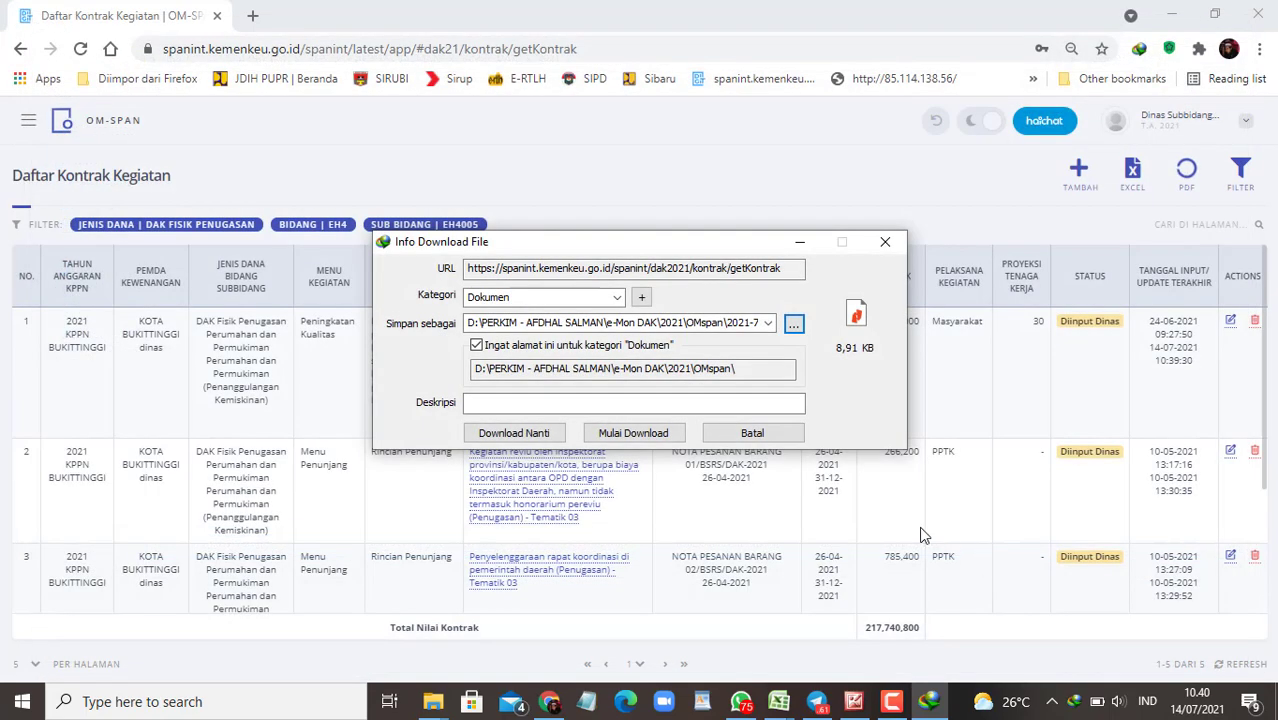
click(632, 434)
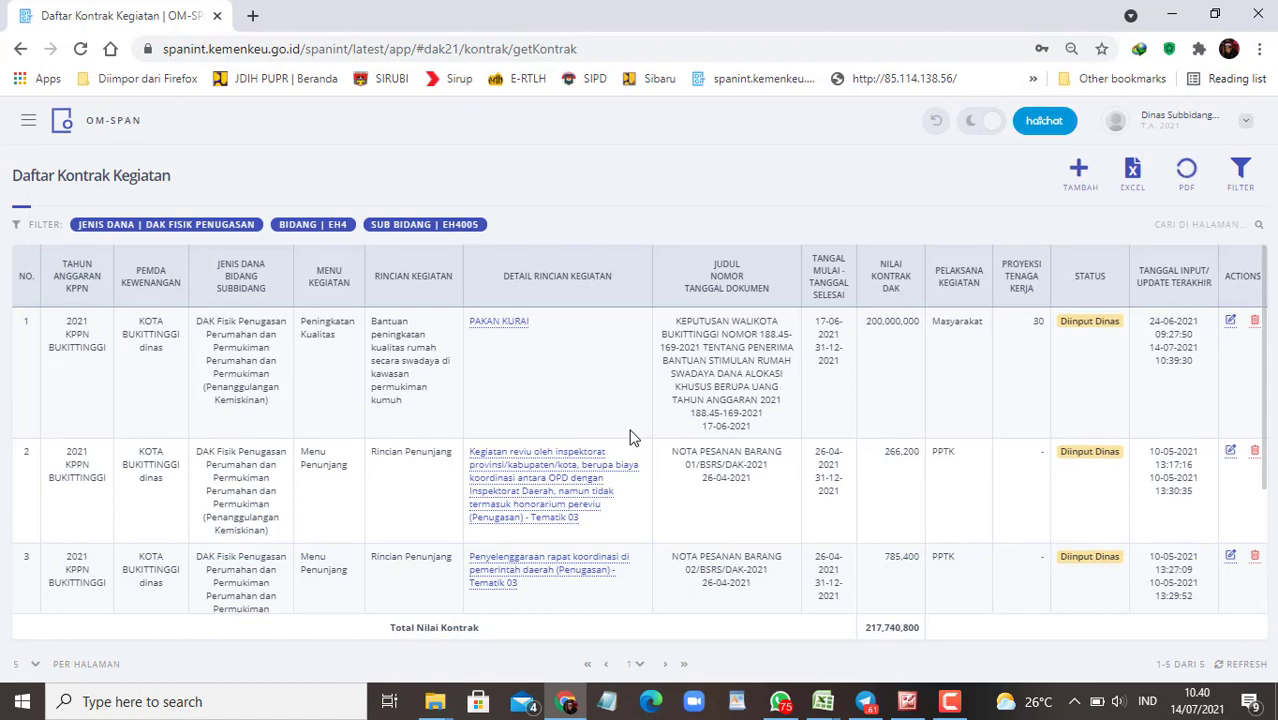
Switch to File Explorer and open the e-Mon DAK\2021\OMspan folder on Local Disk (D:).
click(441, 705)
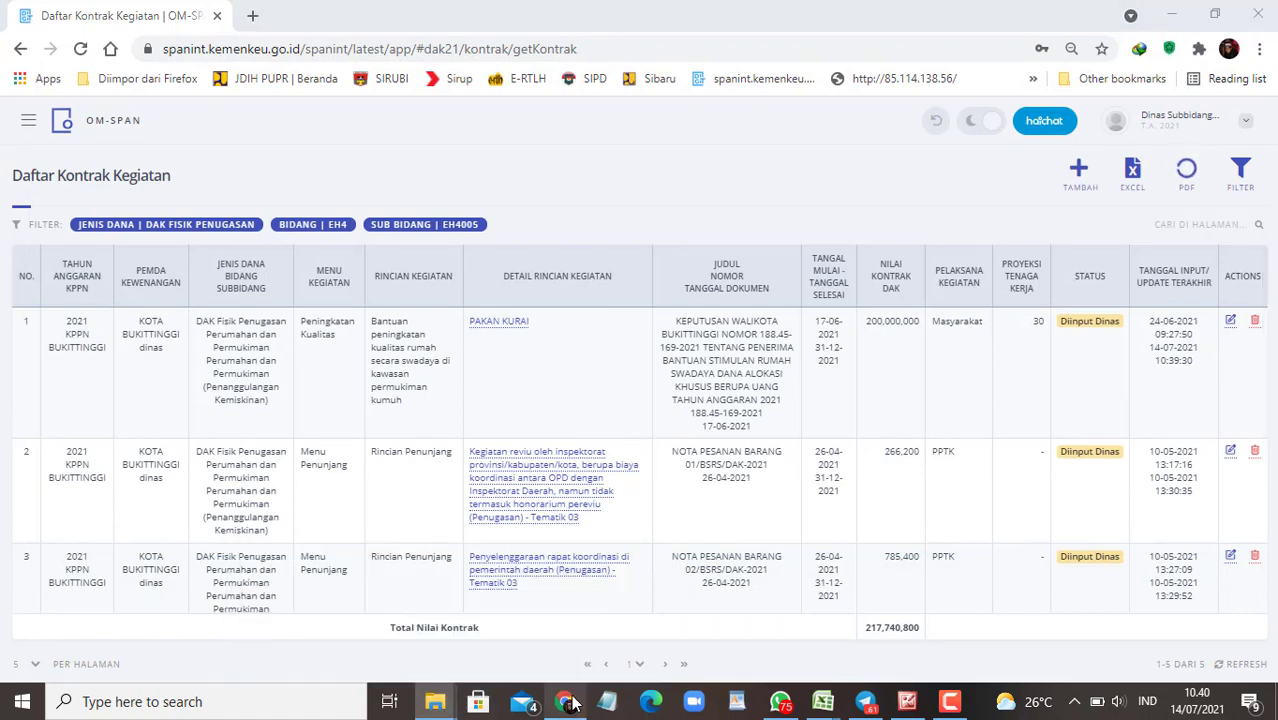
key(super+e)
click(98, 341)
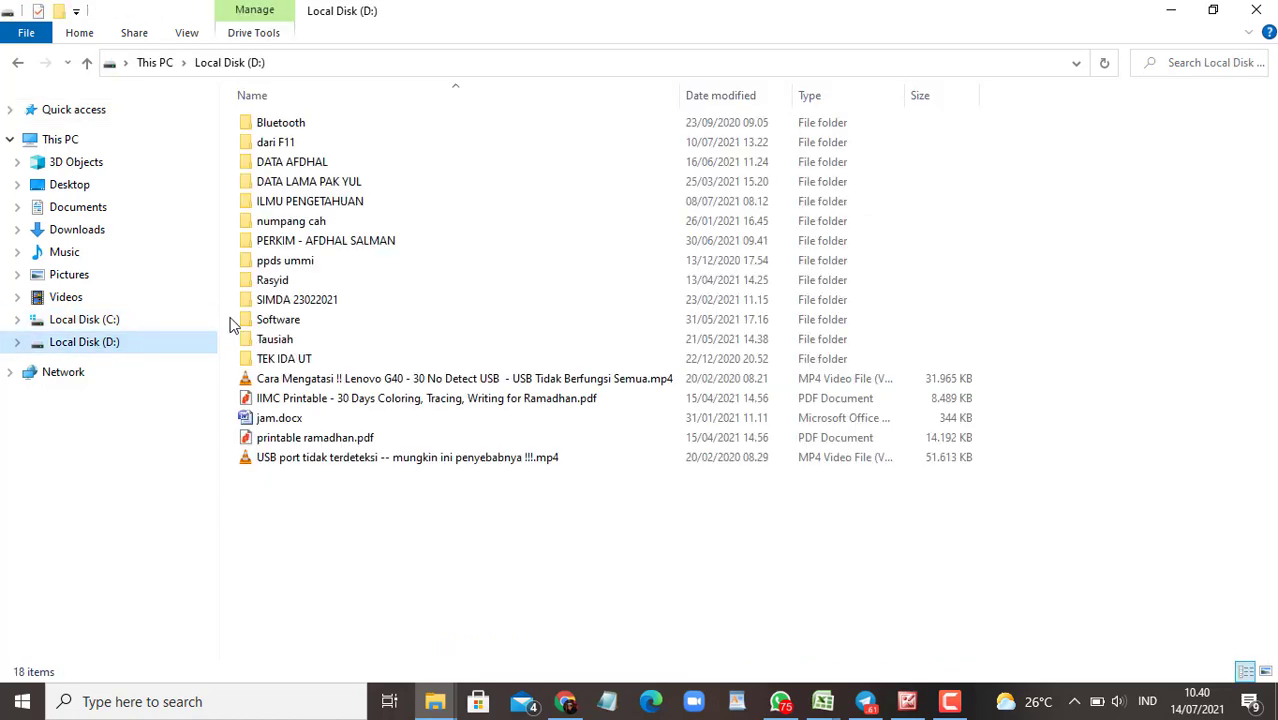
double_click(317, 243)
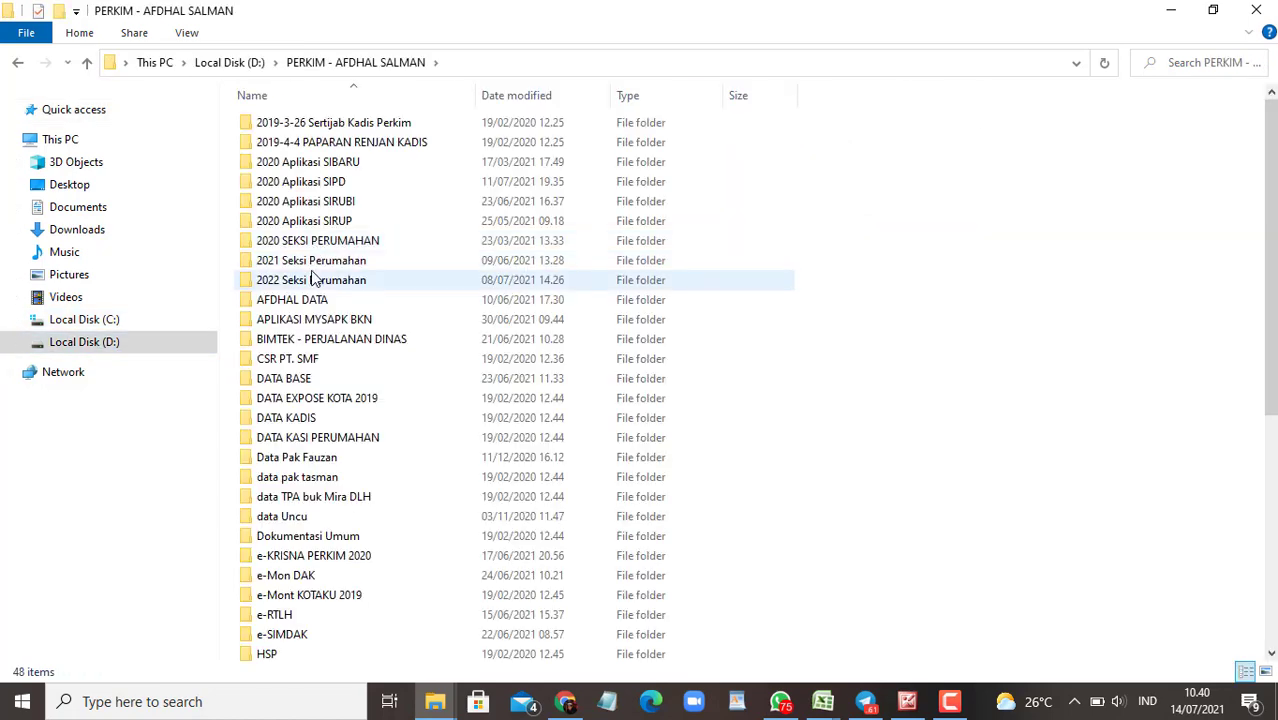
double_click(285, 575)
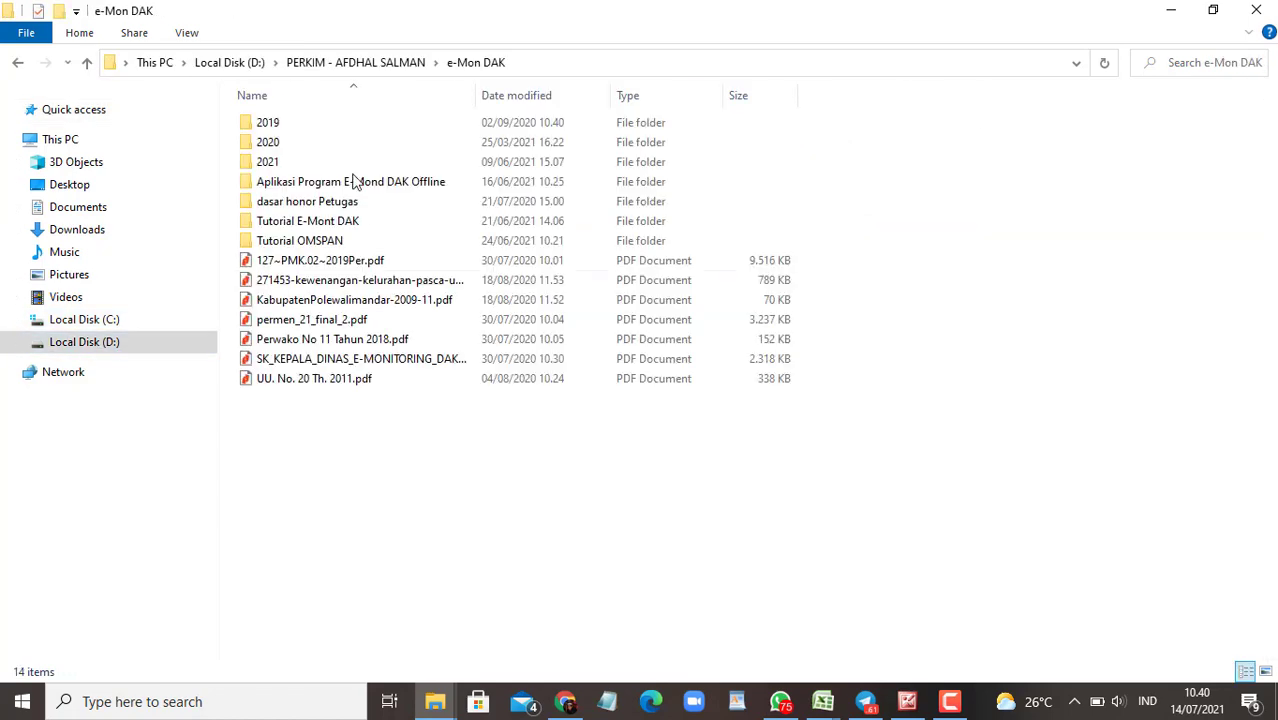
double_click(275, 163)
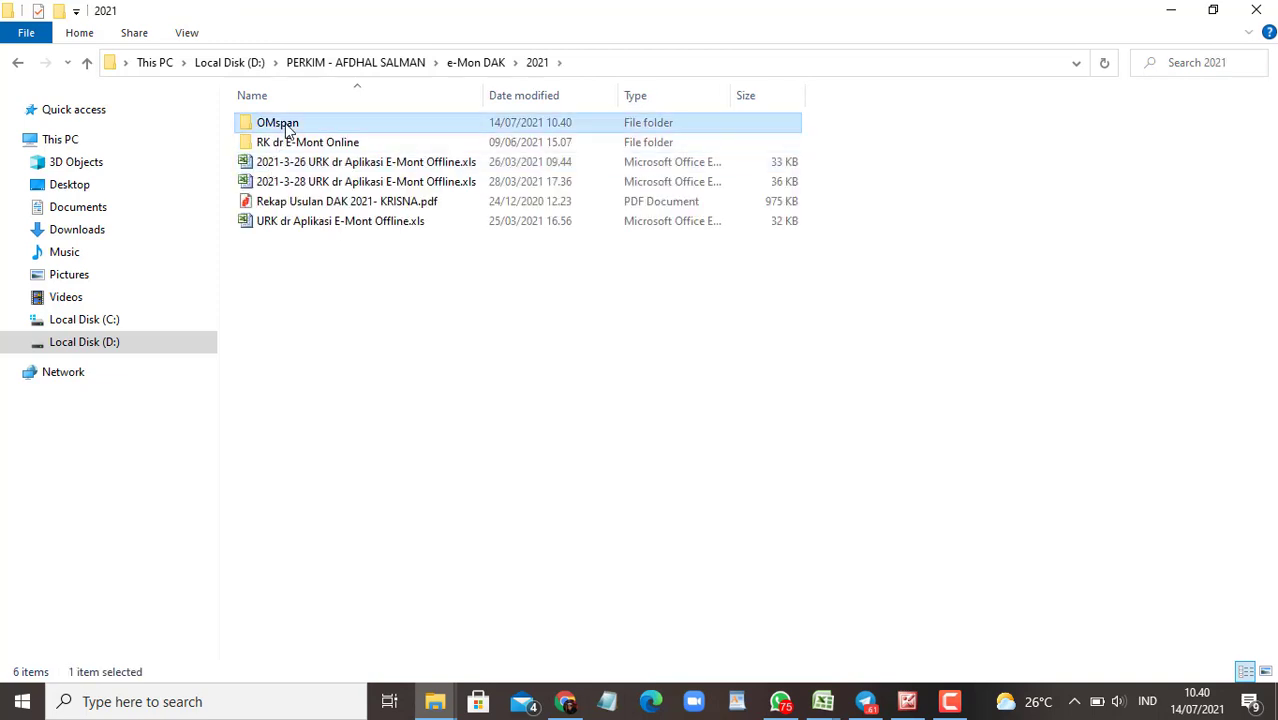
double_click(285, 126)
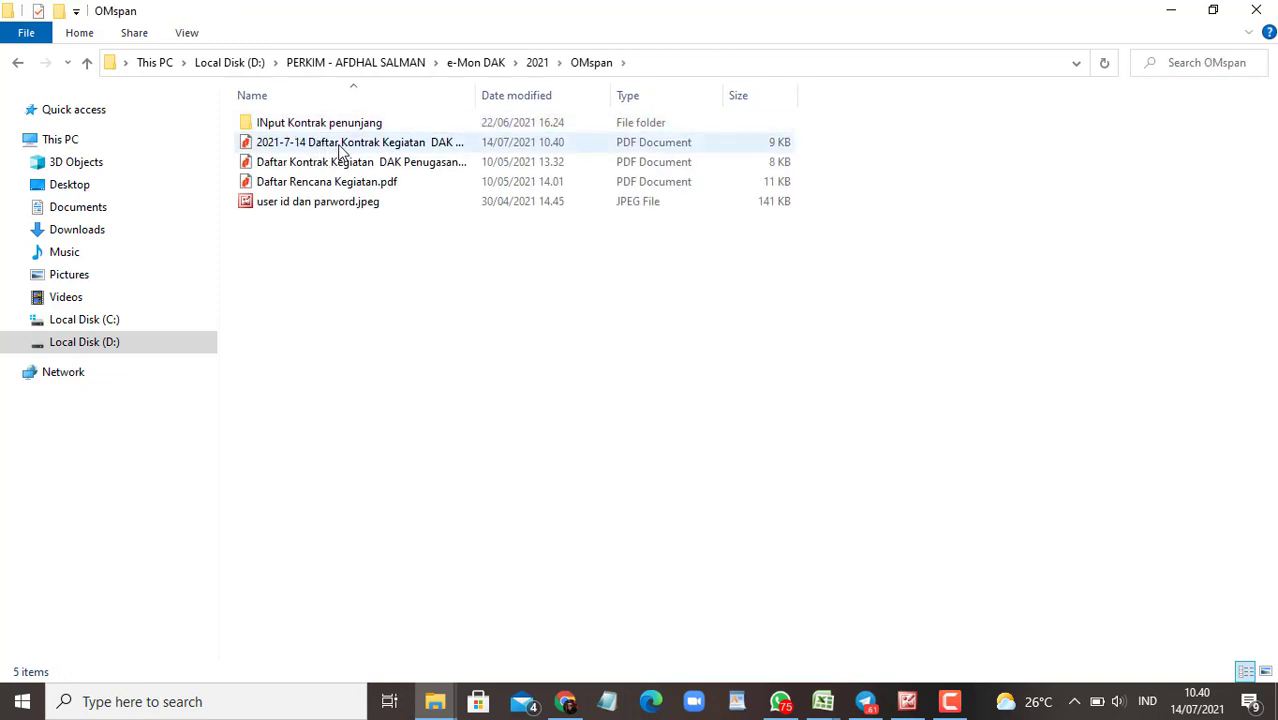
Open the downloaded 2021-7-14 Daftar Kontrak Kegiatan PDF, review the contract entries on both pages and close it.
double_click(419, 147)
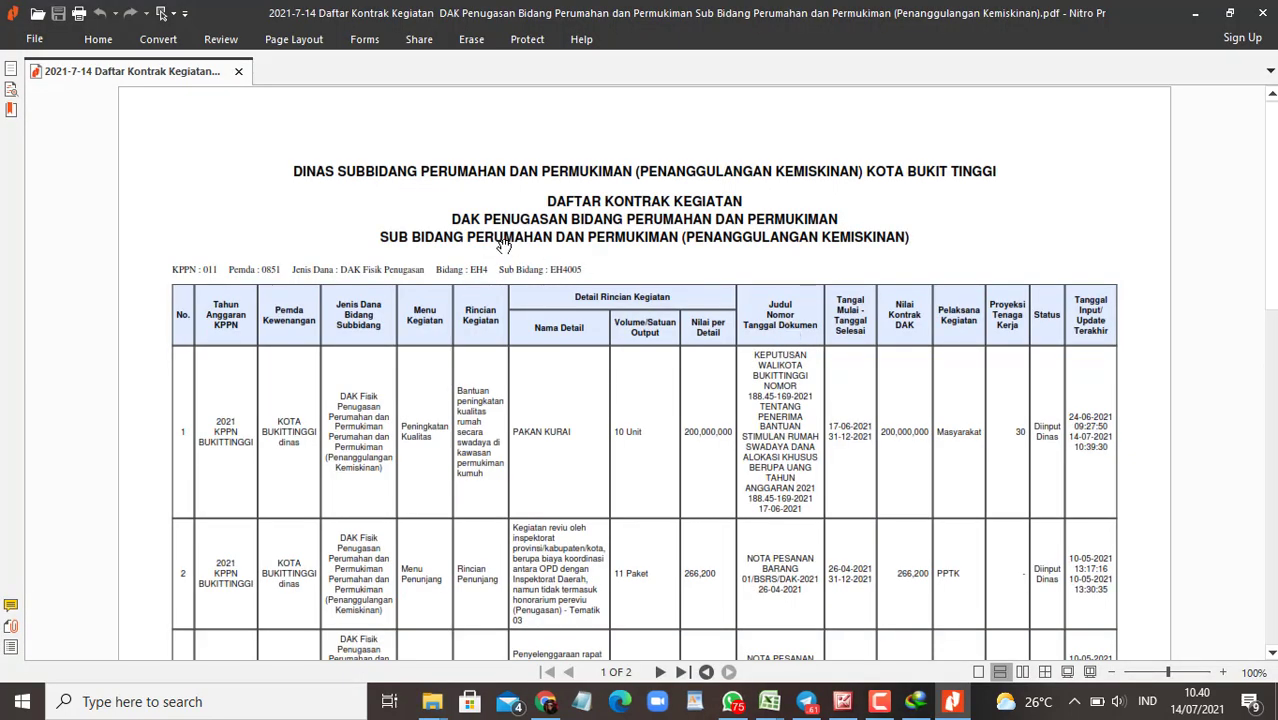
scroll(638, 220, down, 15)
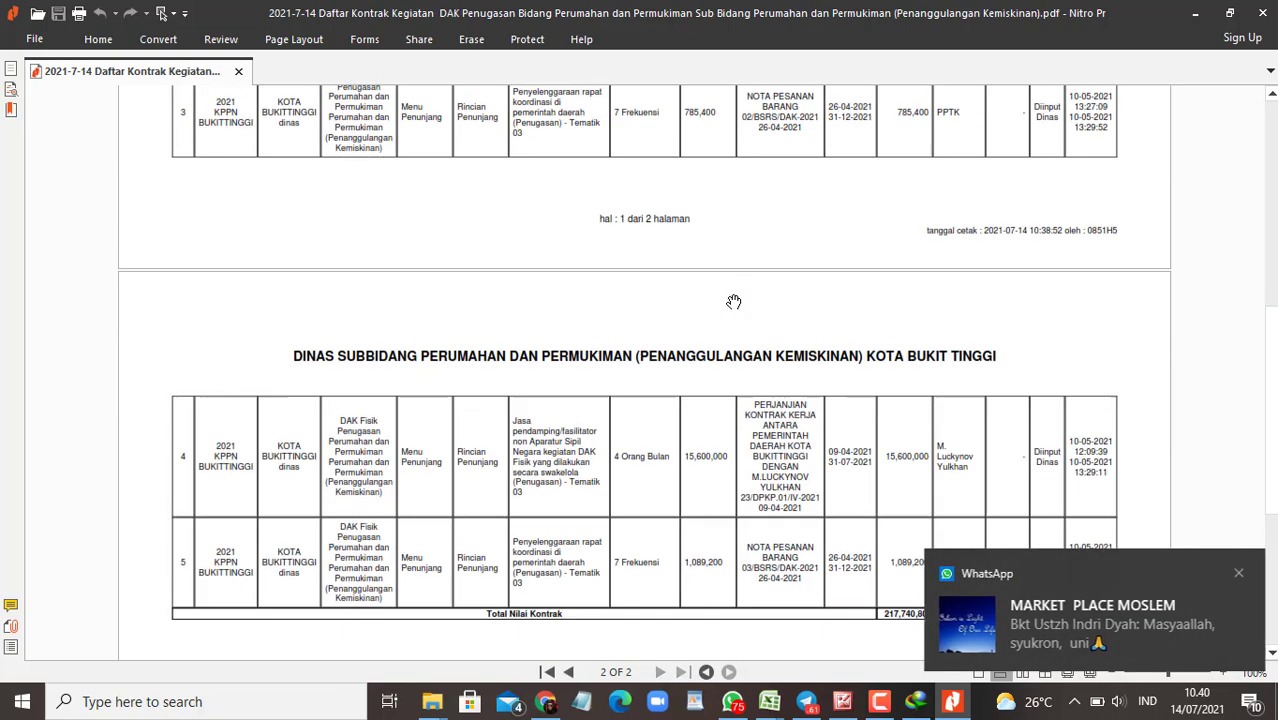
scroll(534, 374, up, 3)
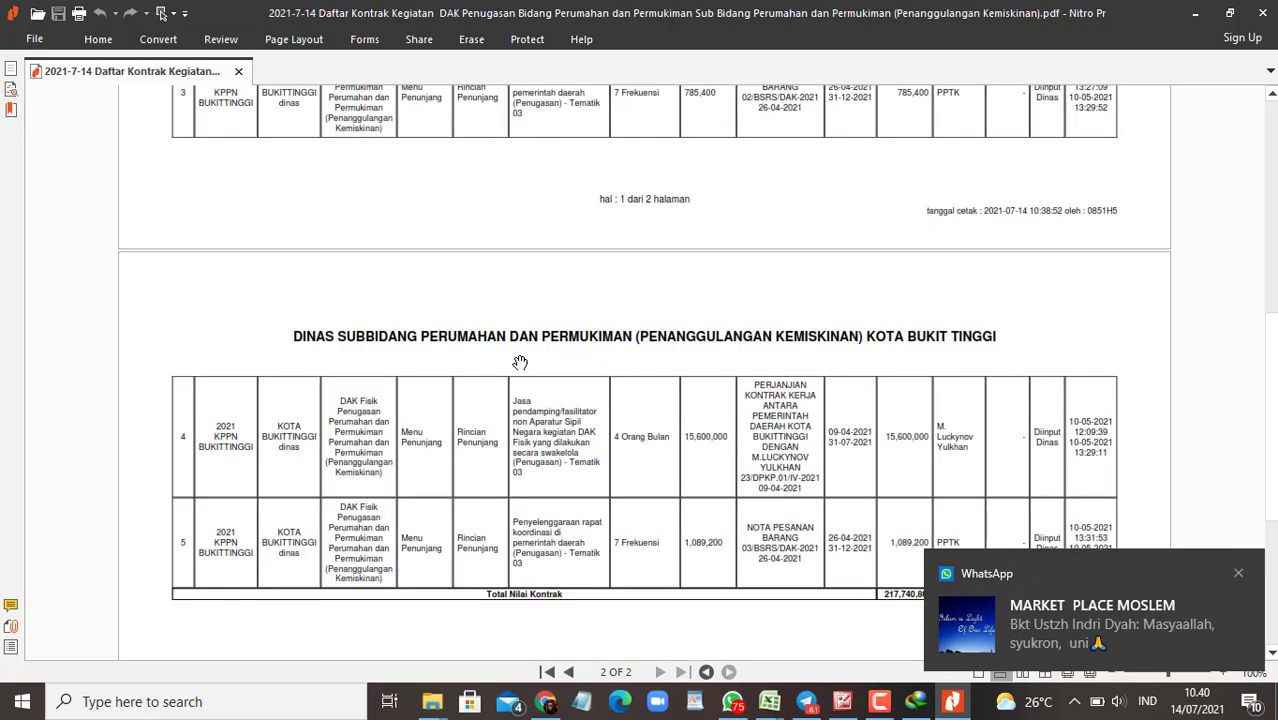
scroll(521, 359, up, 9)
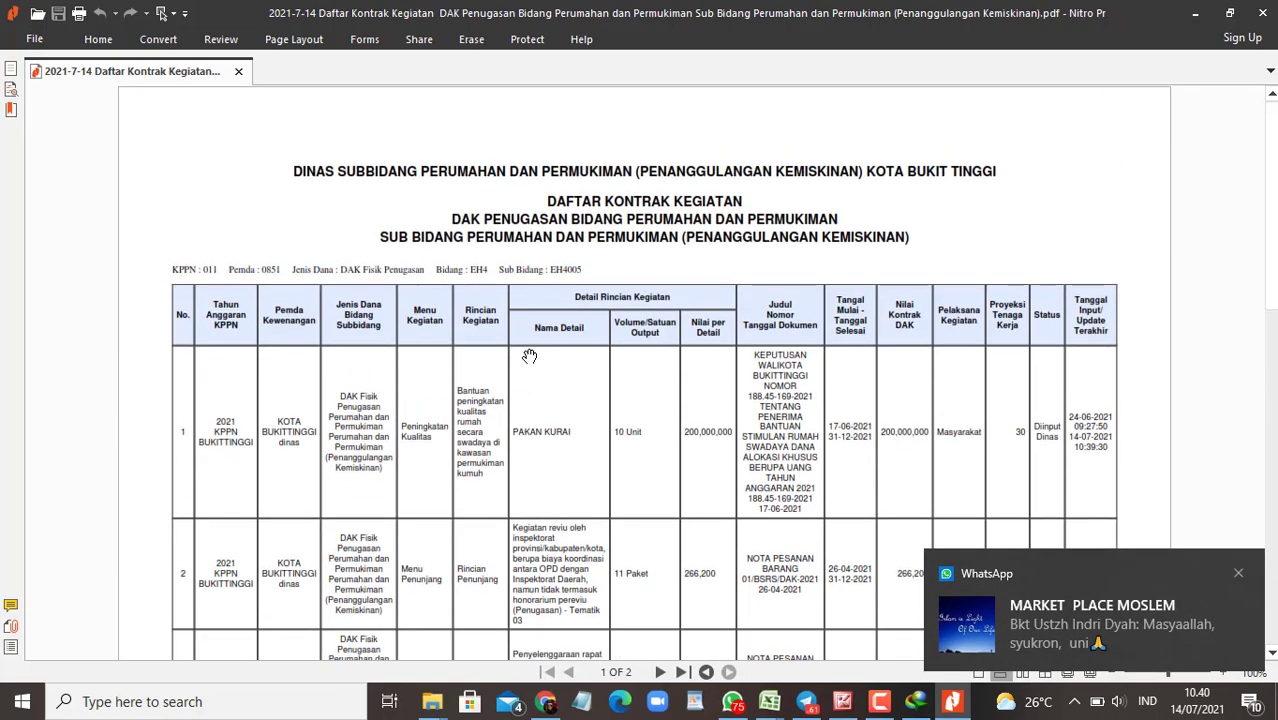
scroll(530, 355, down, 15)
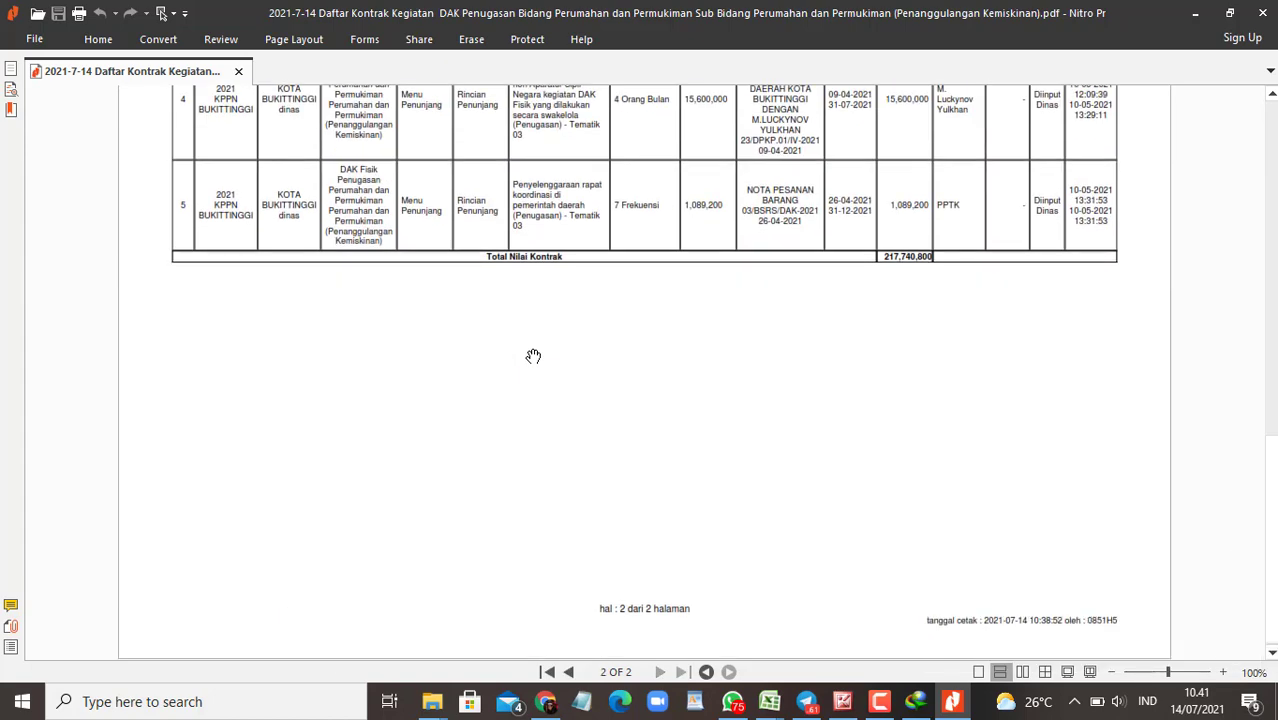
scroll(856, 395, up, 4)
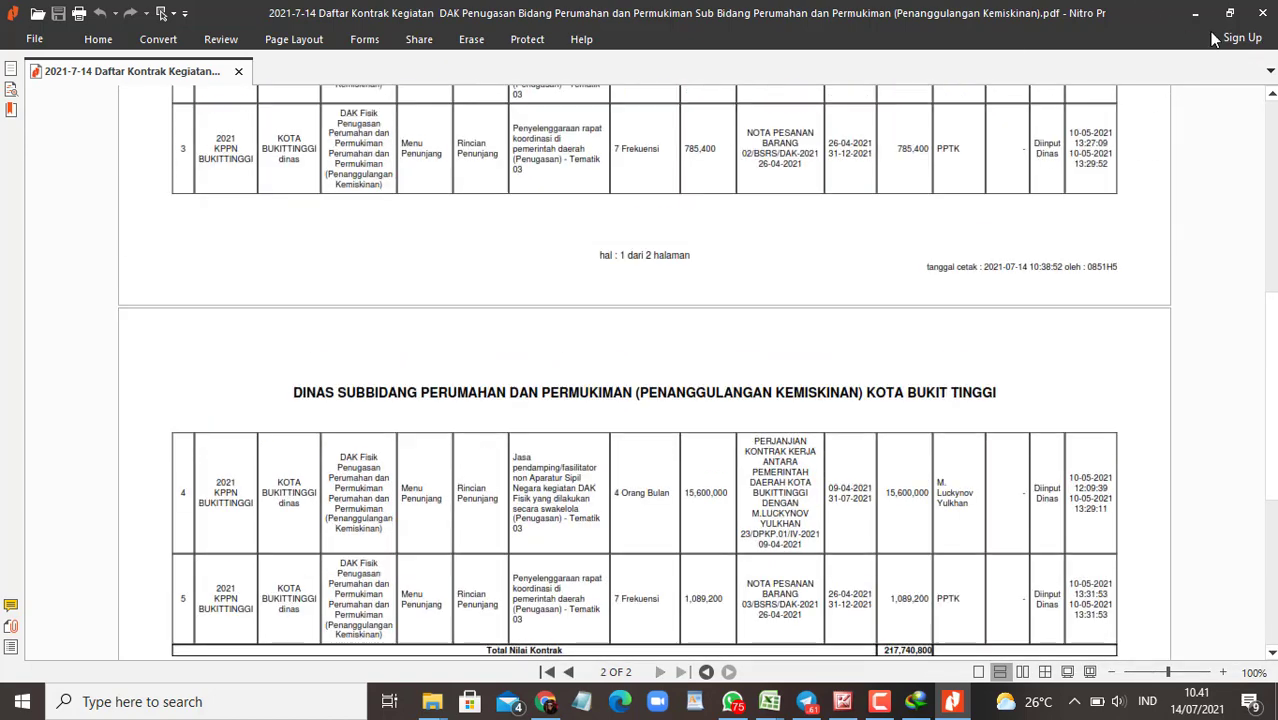
click(1264, 17)
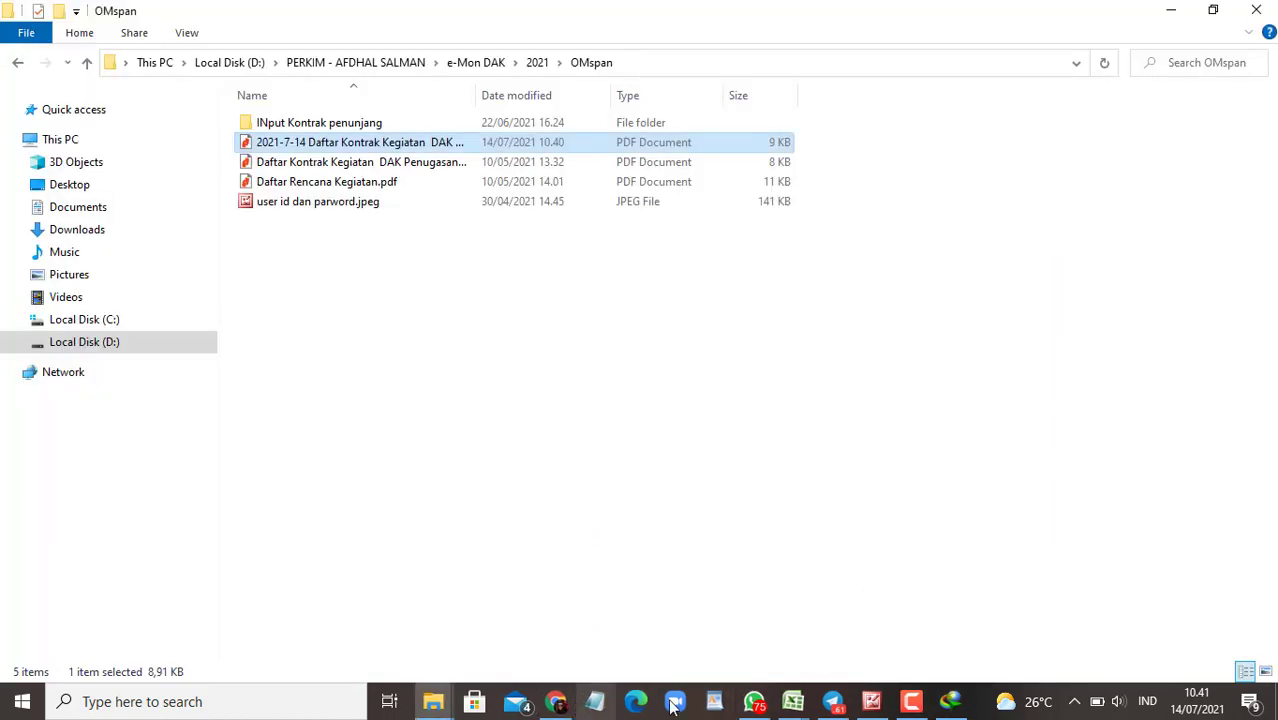
Switch back to the OM-SPAN contract list in Chrome and look over all its entries.
click(556, 702)
scroll(719, 498, down, 3)
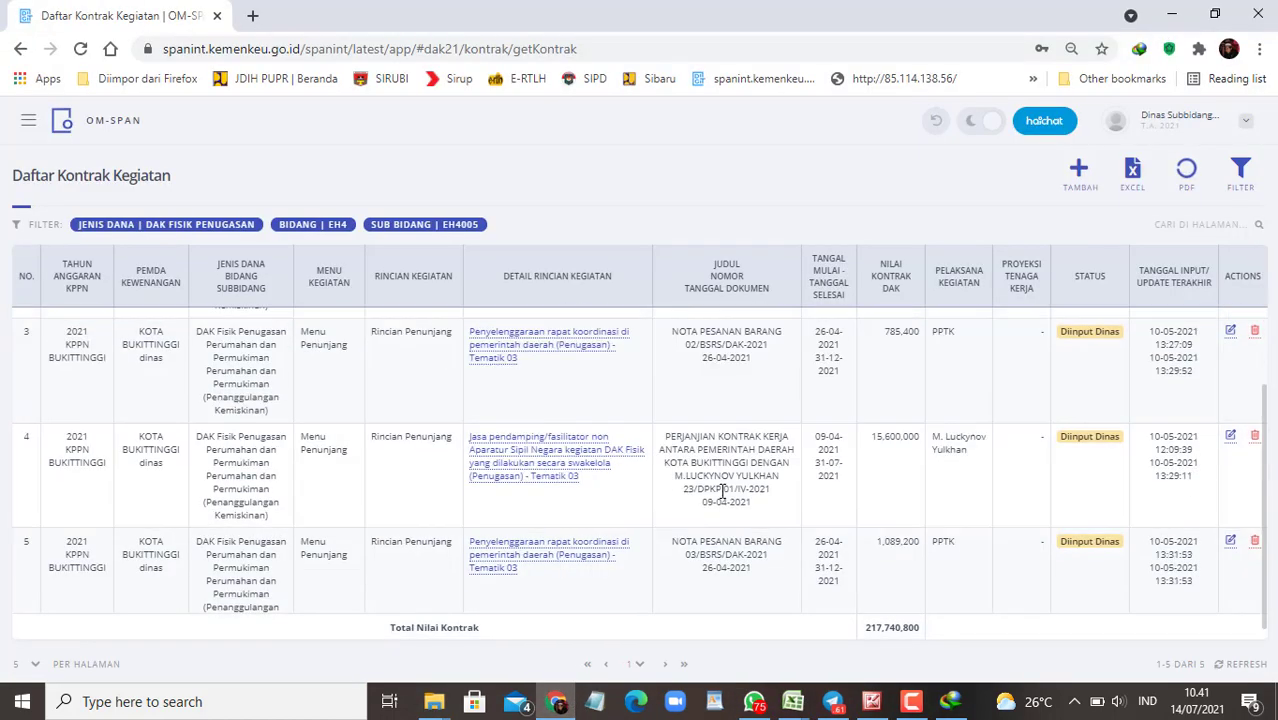
scroll(730, 499, up, 3)
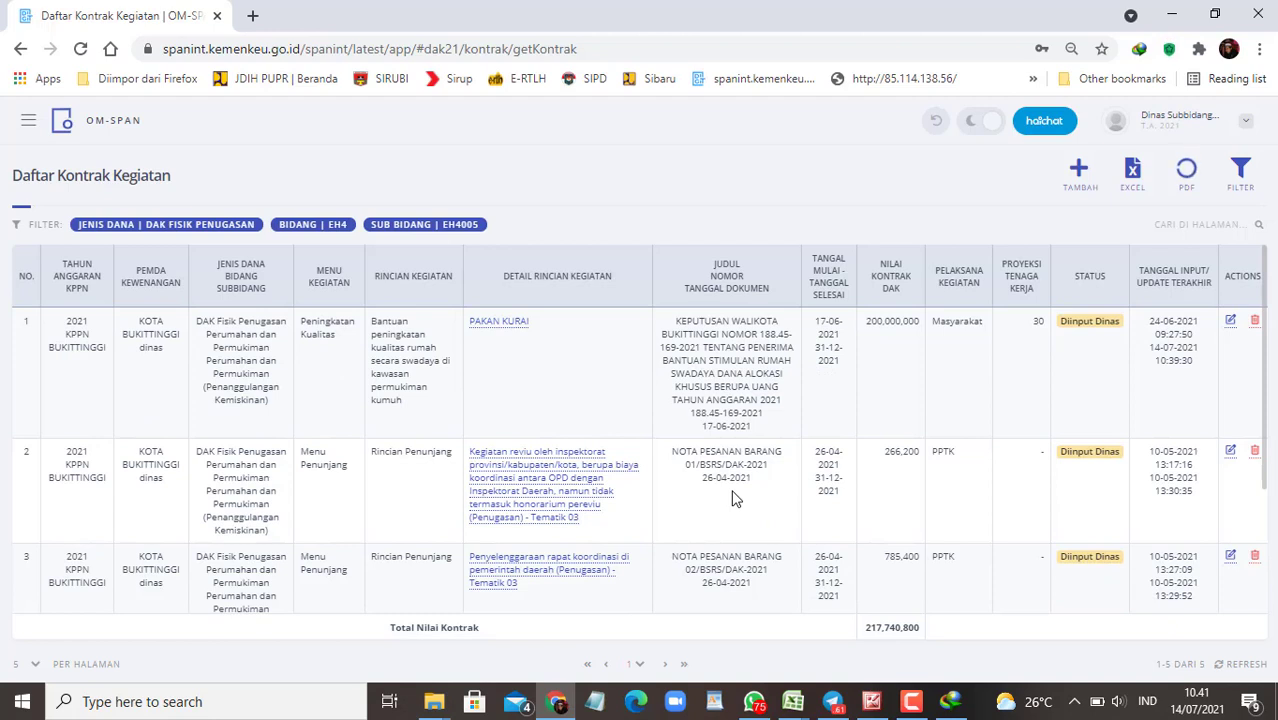